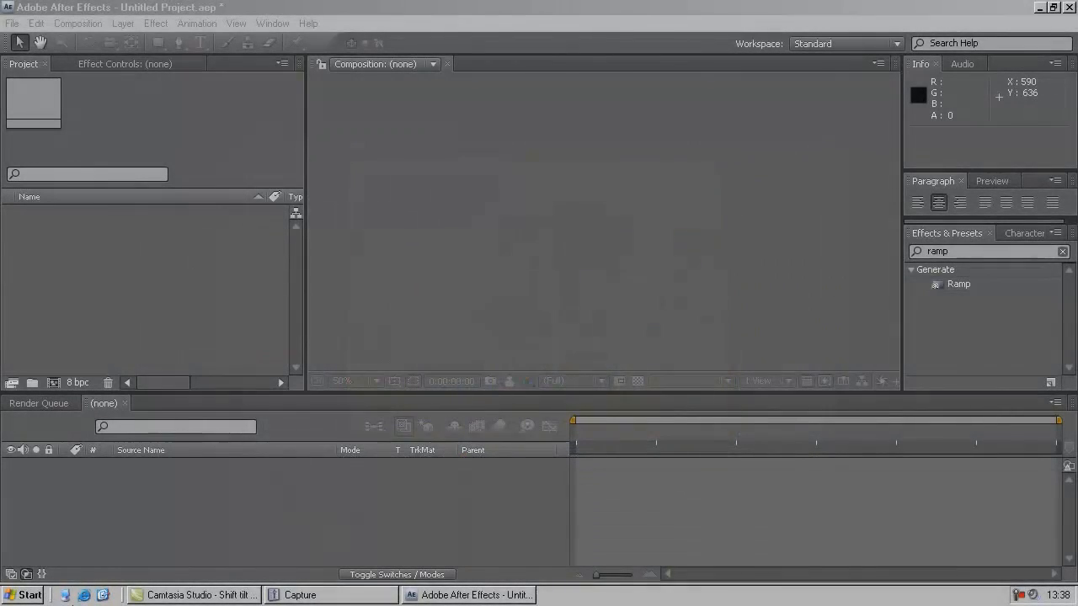
Step: Import hackney_square.avi from the footage folder and create a new composition from the clip
{"action": "double_click", "coordinate": [133, 269]}
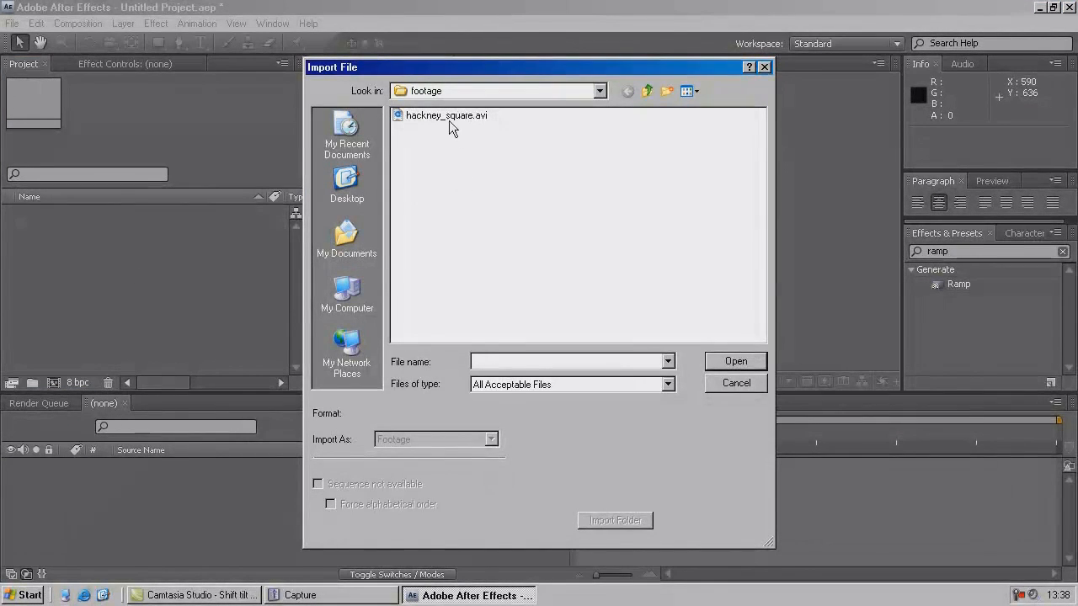
{"action": "left_click", "coordinate": [446, 115]}
{"action": "left_click", "coordinate": [724, 364]}
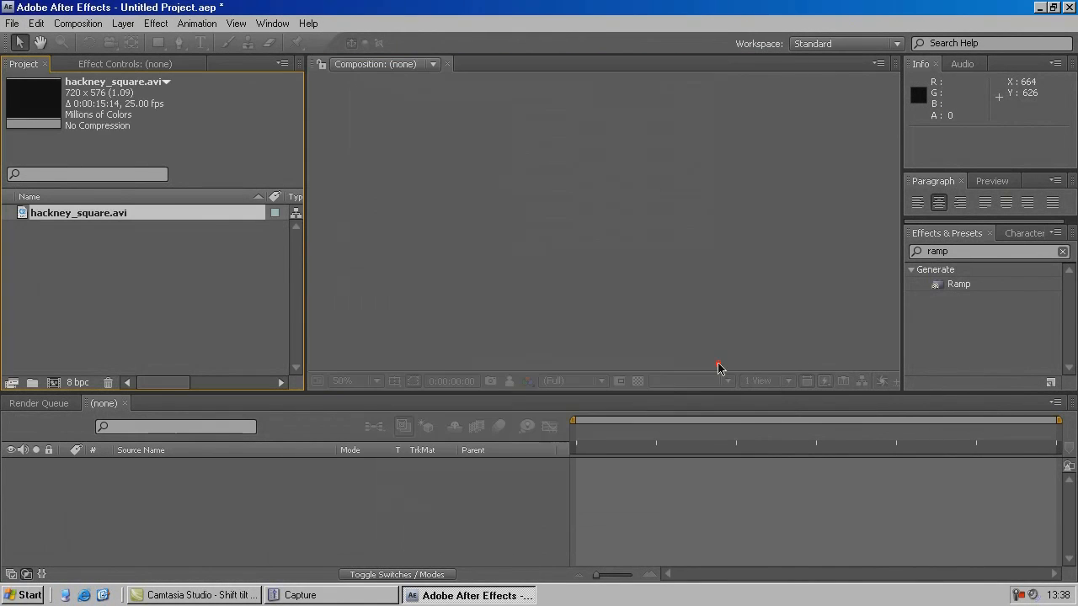
{"action": "left_click_drag", "start_coordinate": [153, 215], "coordinate": [57, 384]}
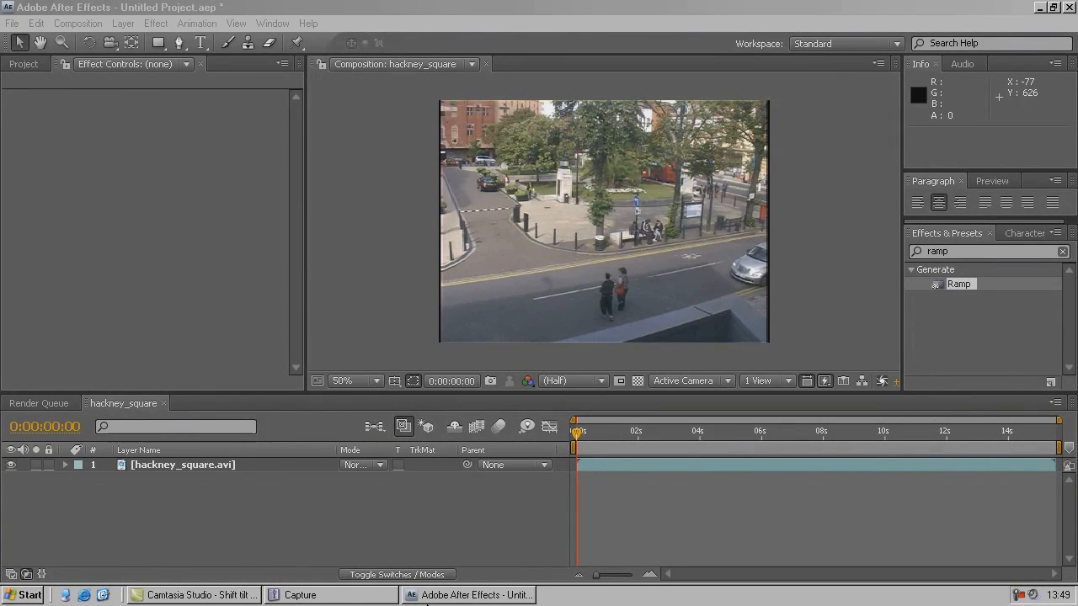
Step: Add a white 1000 x 1000 px solid named "upper" to the hackney_square composition
{"action": "right_click", "coordinate": [137, 529]}
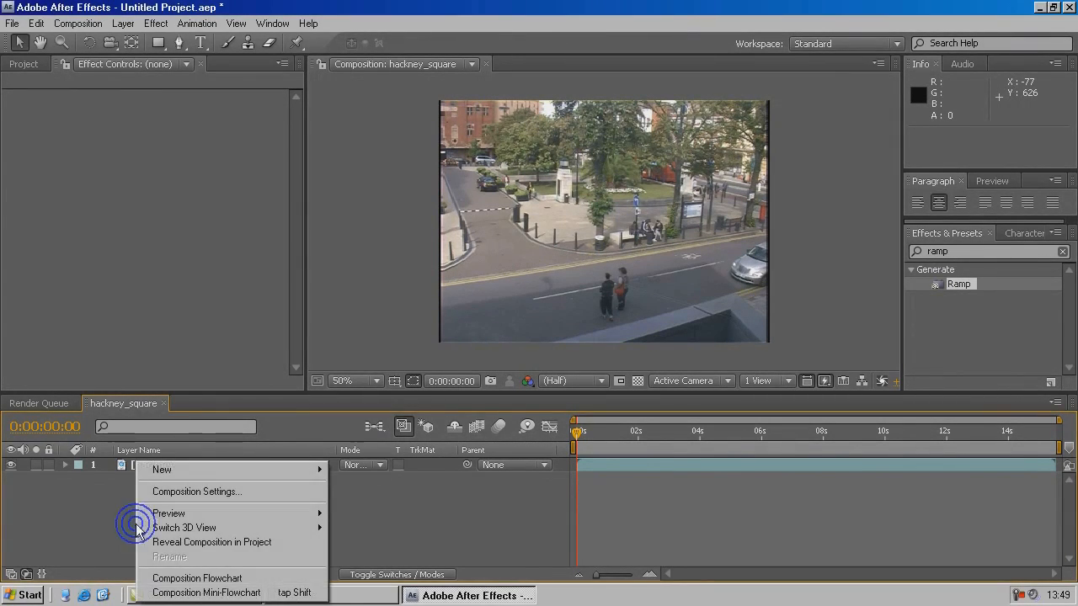
{"action": "mouse_move", "coordinate": [170, 473]}
{"action": "left_click", "coordinate": [396, 506]}
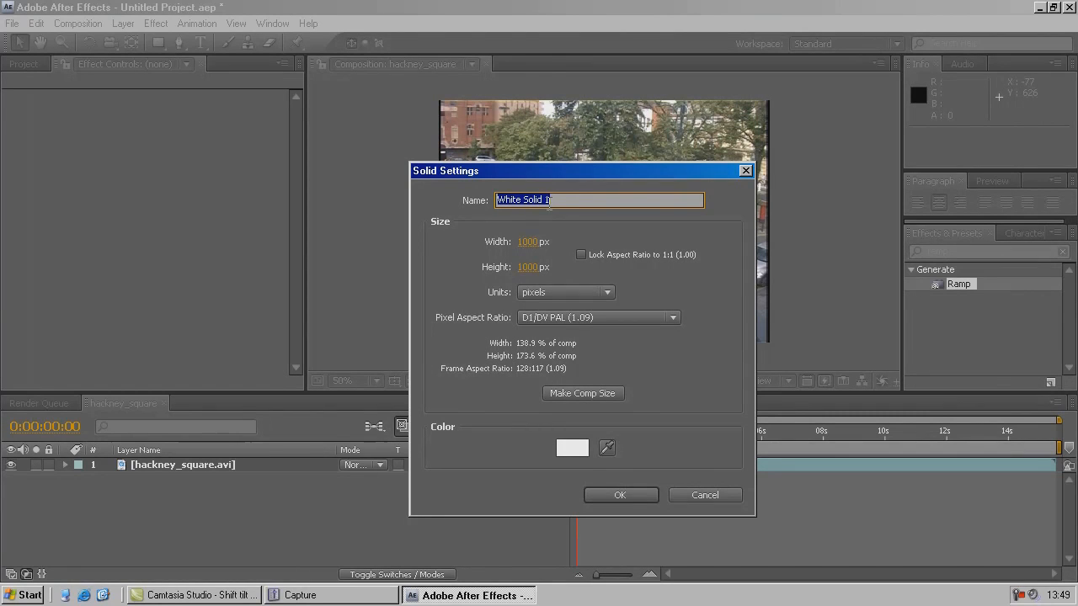
{"action": "type", "text": "upper"}
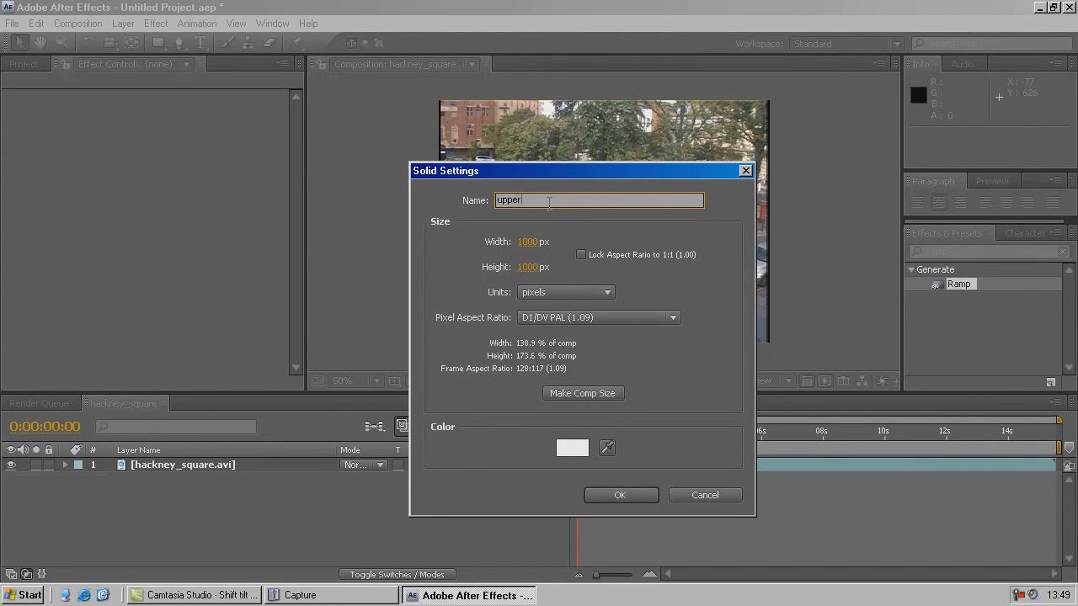
{"action": "key", "text": "Return"}
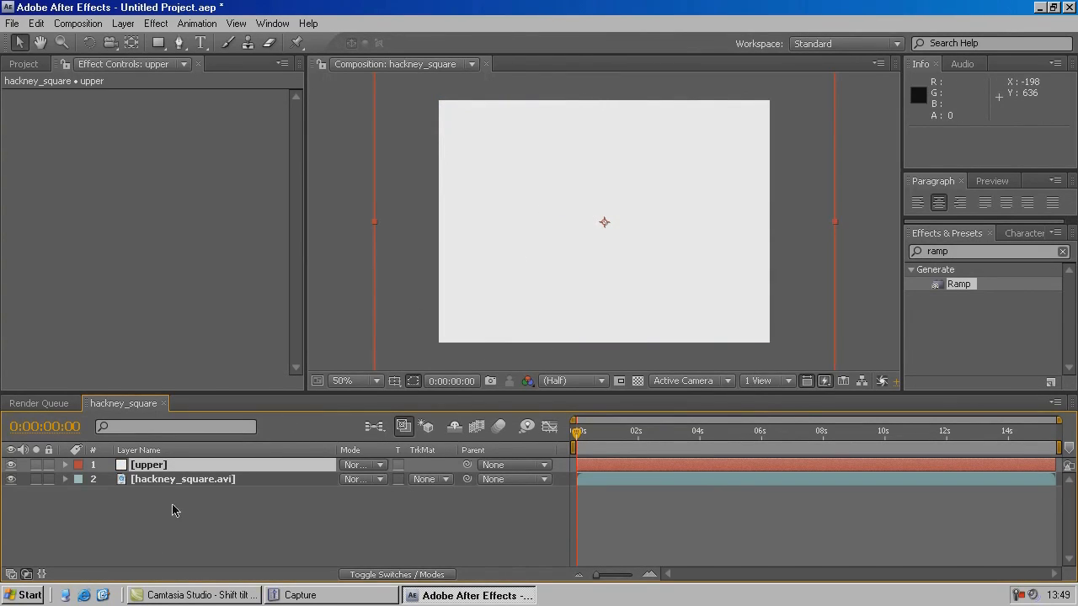
Step: Duplicate the upper solid and rename the second layer in the stack "lower"
{"action": "left_click", "coordinate": [202, 465]}
{"action": "key", "text": "ctrl+d"}
{"action": "left_click", "coordinate": [148, 482]}
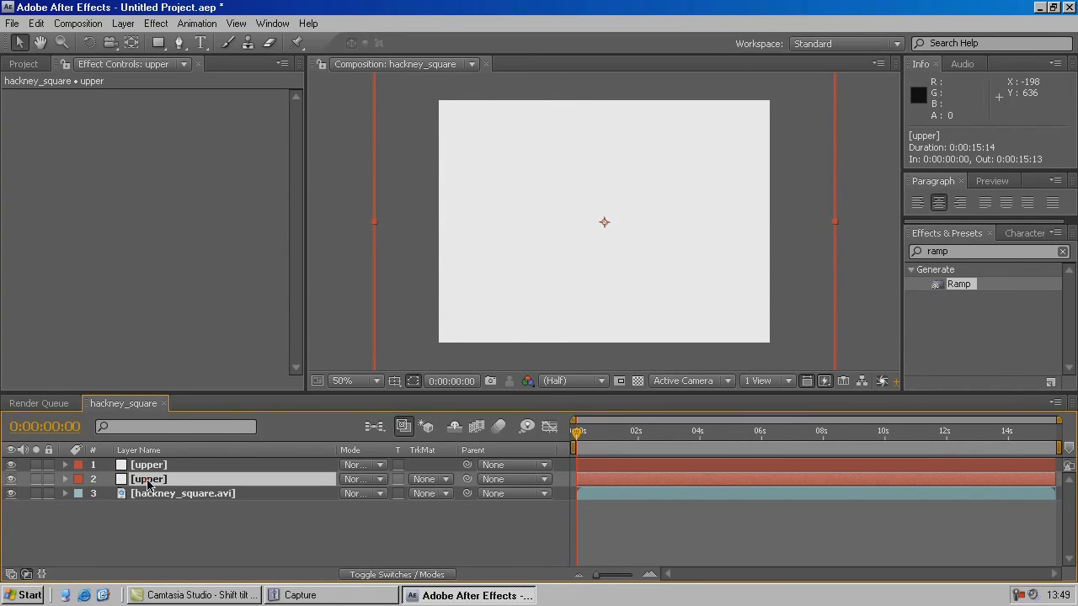
{"action": "key", "text": "Return"}
{"action": "type", "text": "lower"}
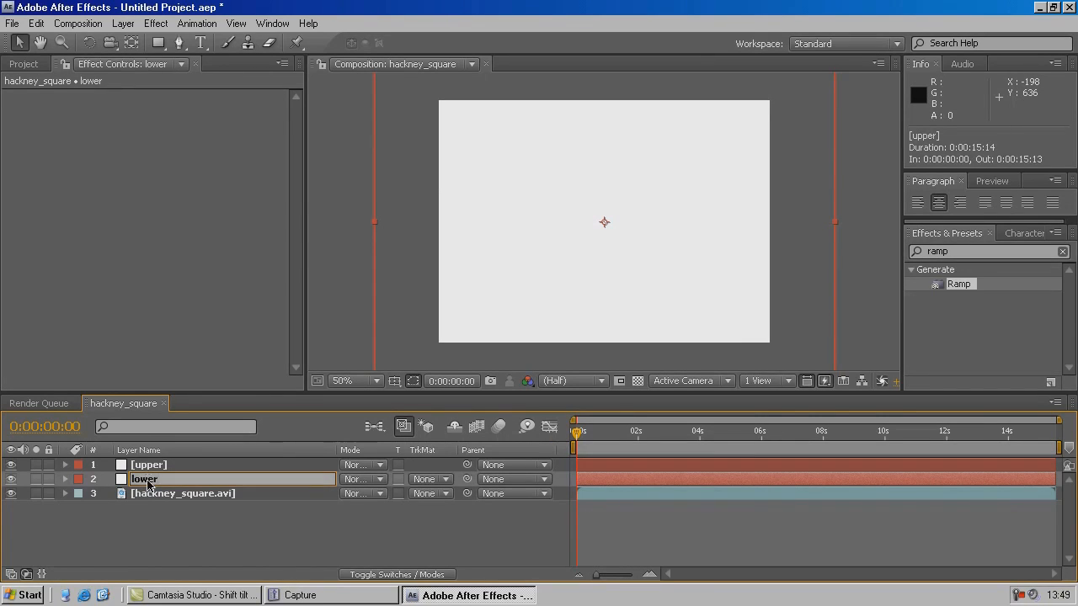
{"action": "key", "text": "Return"}
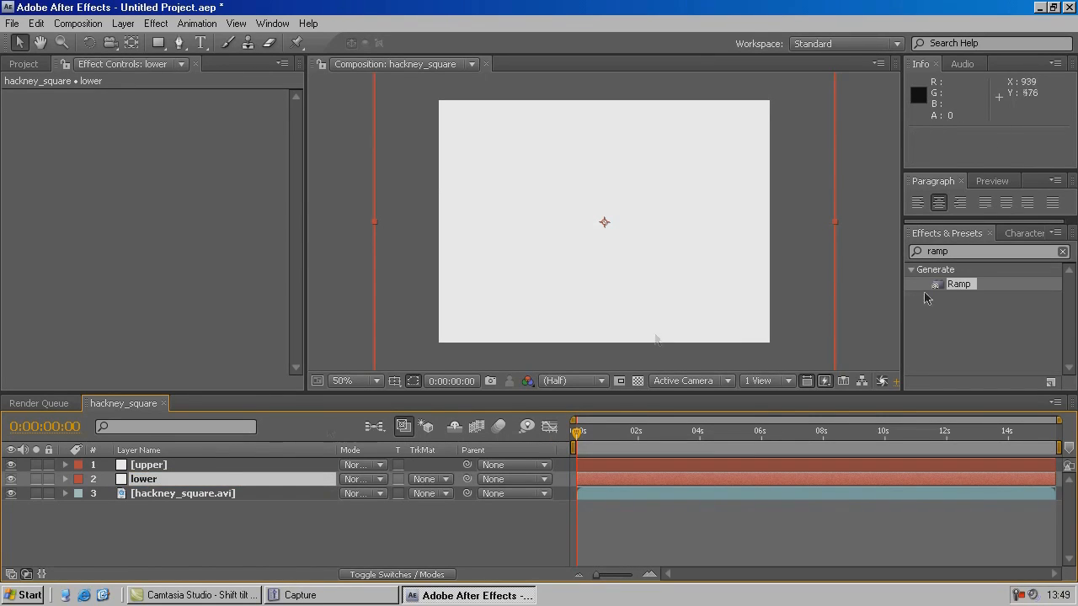
Step: Apply the Ramp effect to the upper layer, with the ramp's start Y at 200 and end Y at 500
{"action": "left_click", "coordinate": [224, 465]}
{"action": "left_click_drag", "start_coordinate": [979, 286], "coordinate": [616, 244]}
{"action": "left_click", "coordinate": [200, 125]}
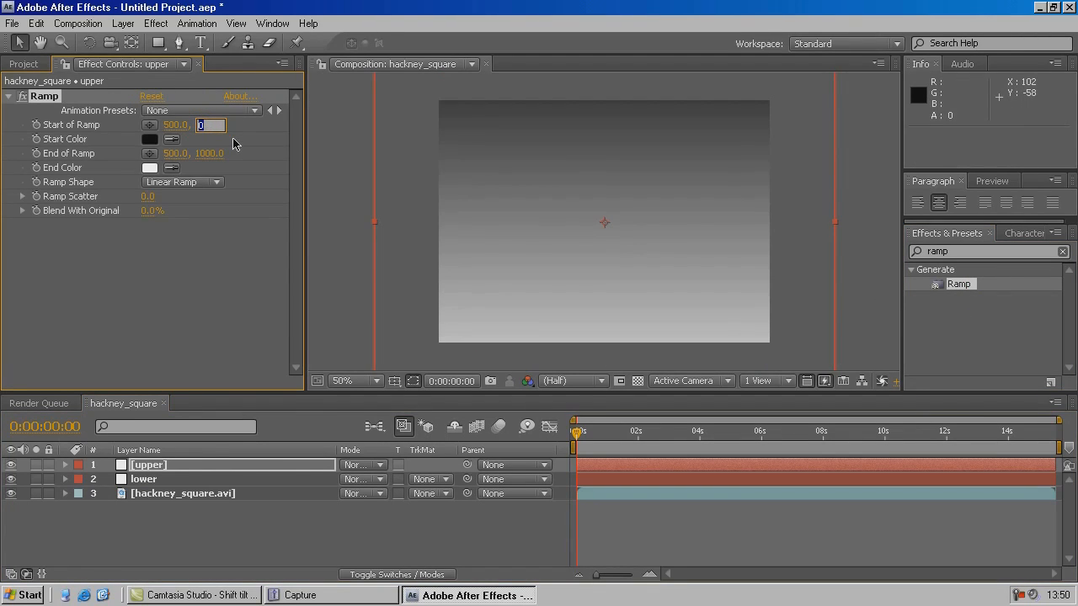
{"action": "type", "text": "200"}
{"action": "left_click", "coordinate": [209, 153]}
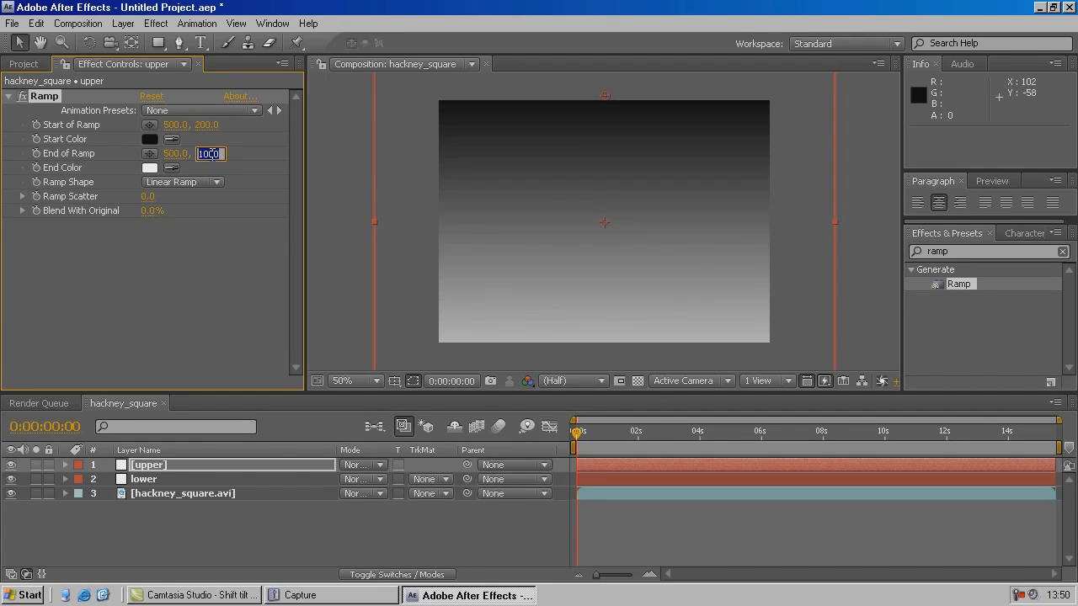
{"action": "type", "text": "500"}
{"action": "key", "text": "Return"}
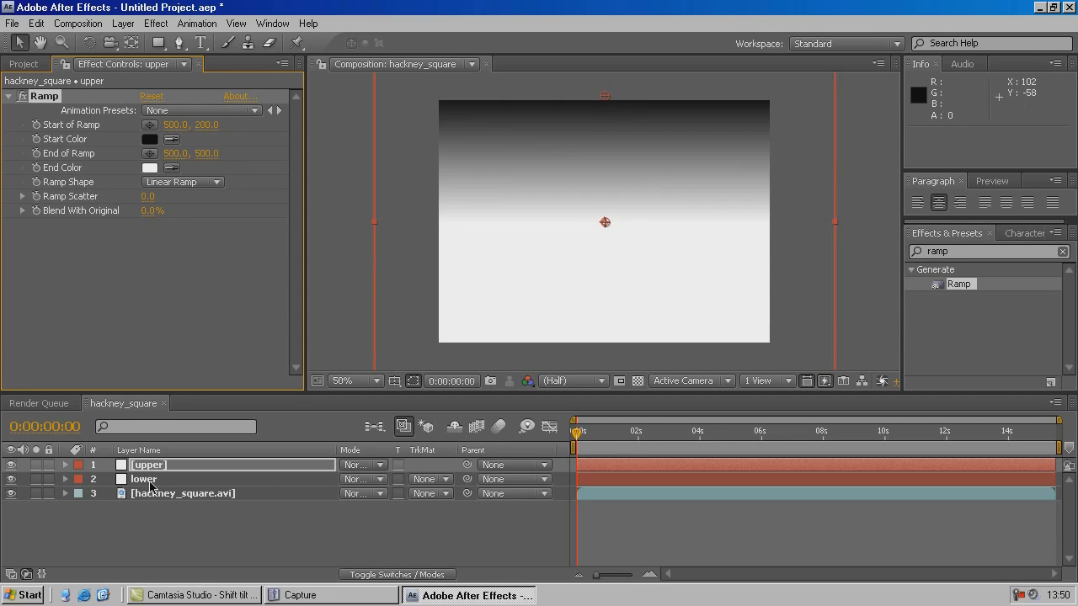
Step: Hide the upper layer and apply the Ramp effect to the lower layer
{"action": "left_click", "coordinate": [11, 467]}
{"action": "left_click", "coordinate": [152, 479]}
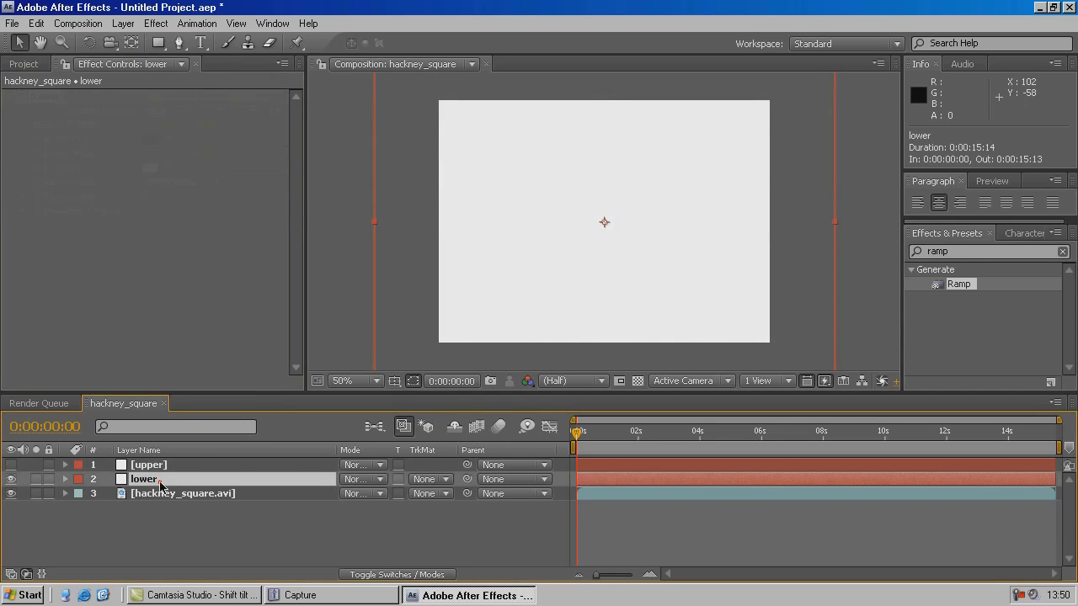
{"action": "left_click_drag", "start_coordinate": [960, 284], "coordinate": [657, 210]}
Step: Set the lower layer's ramp start color to near-white FDFCFC and its end color to near-black 010101
{"action": "left_click", "coordinate": [149, 139]}
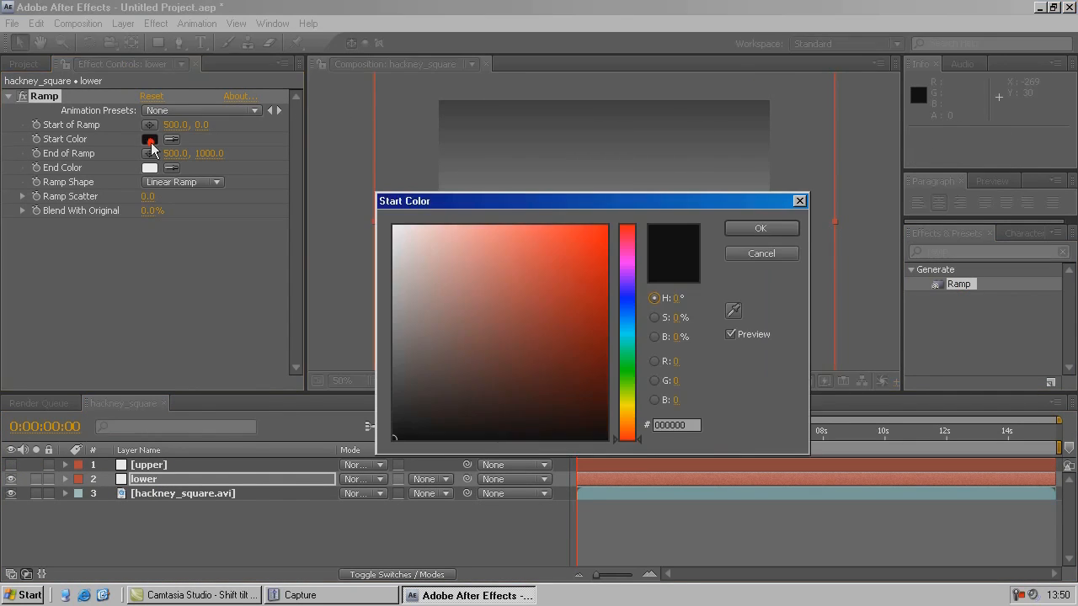
{"action": "left_click", "coordinate": [393, 230]}
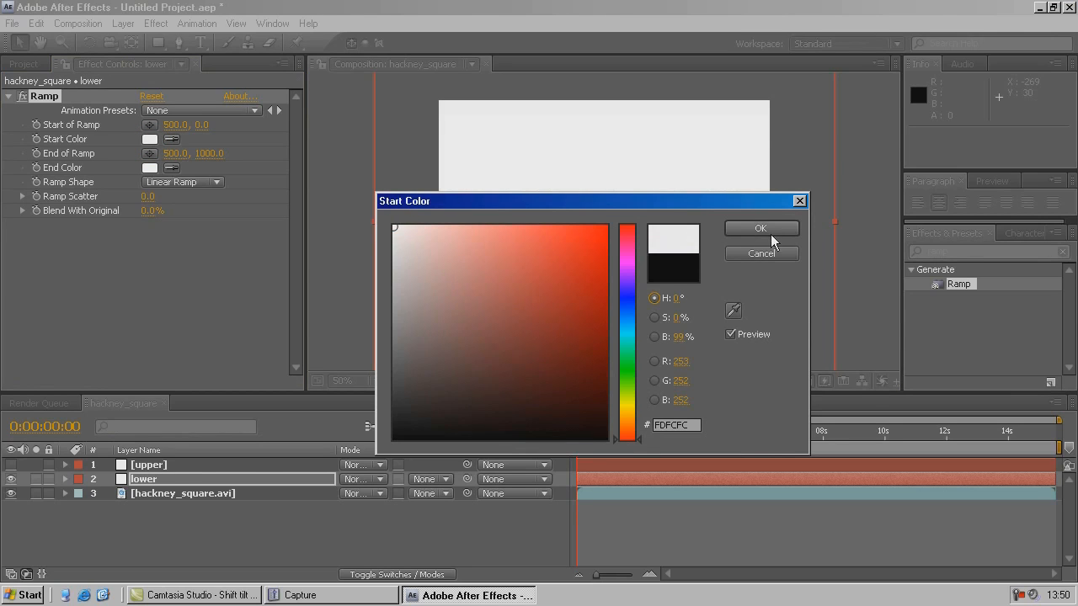
{"action": "left_click", "coordinate": [761, 228]}
{"action": "left_click", "coordinate": [152, 169]}
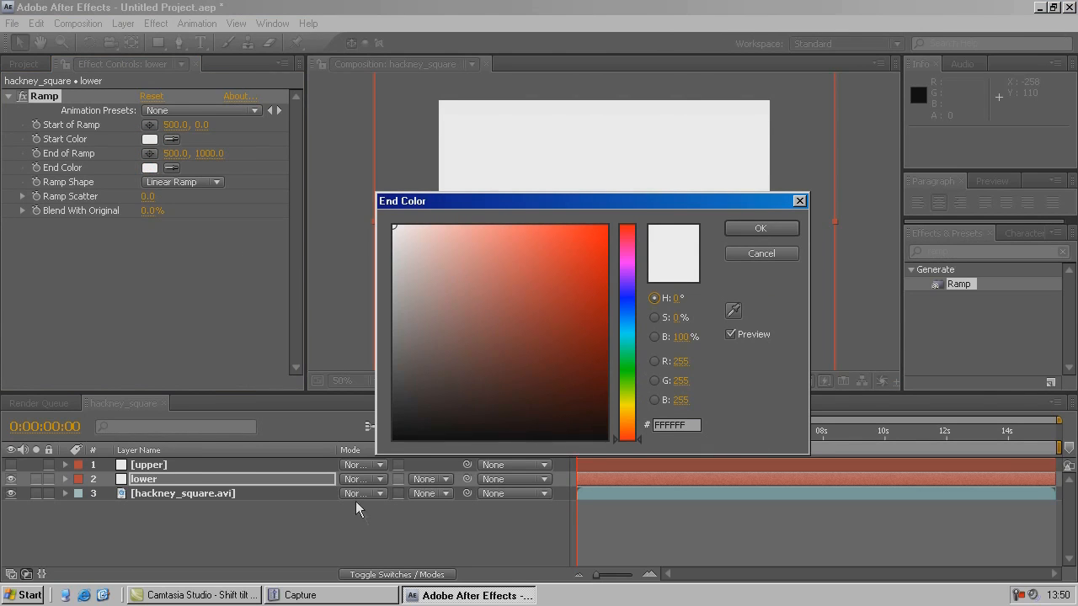
{"action": "left_click", "coordinate": [394, 437]}
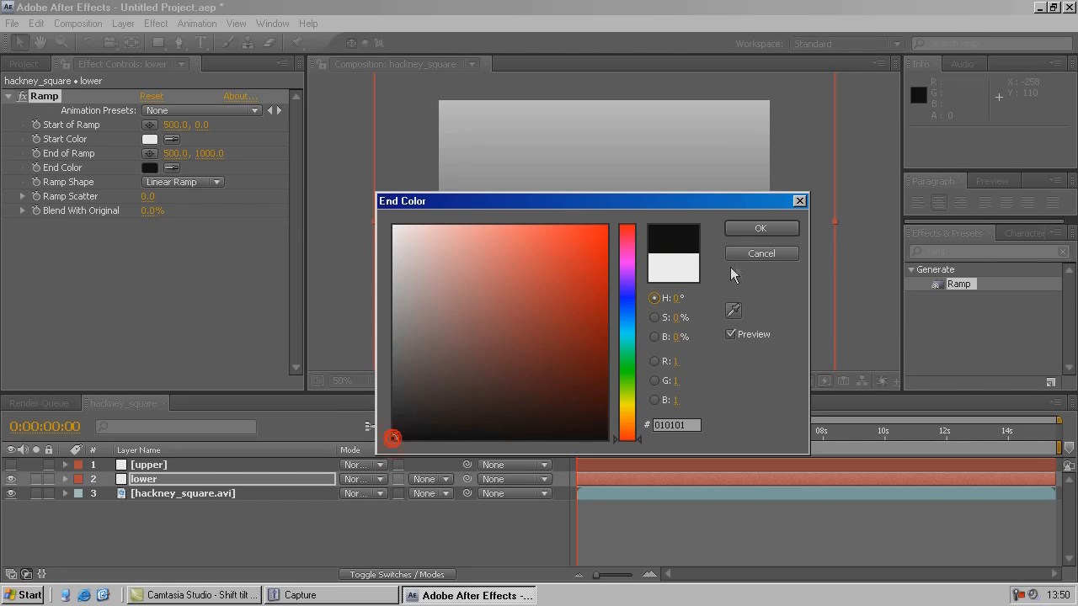
{"action": "left_click", "coordinate": [766, 229]}
Step: Set the lower layer's ramp start Y to 500 and its end Y to 750
{"action": "left_click", "coordinate": [202, 125]}
{"action": "type", "text": "500"}
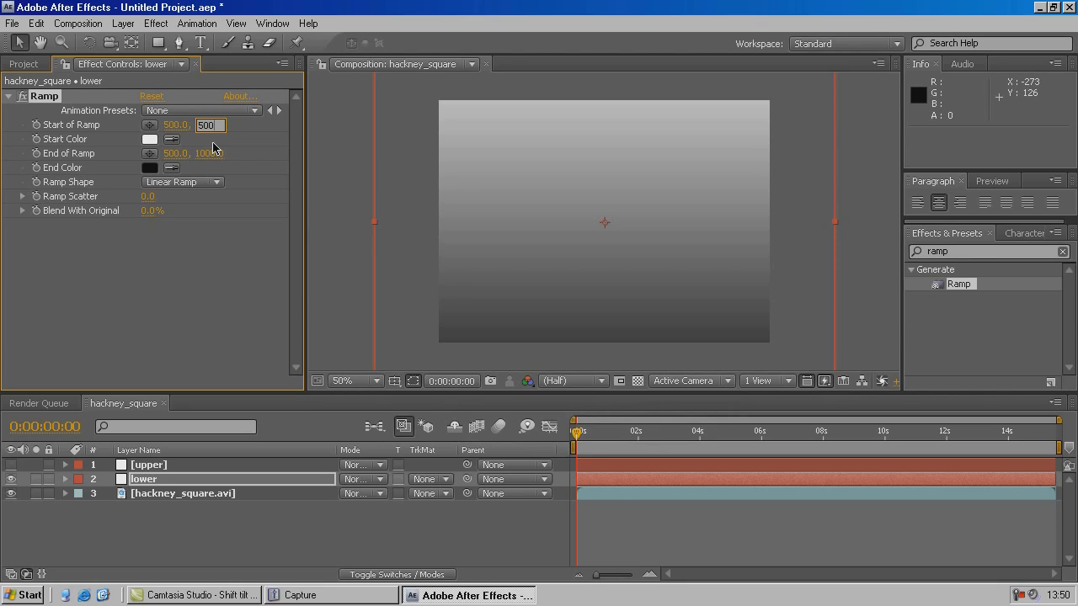
{"action": "key", "text": "Return"}
{"action": "left_click", "coordinate": [209, 154]}
{"action": "type", "text": "75"}
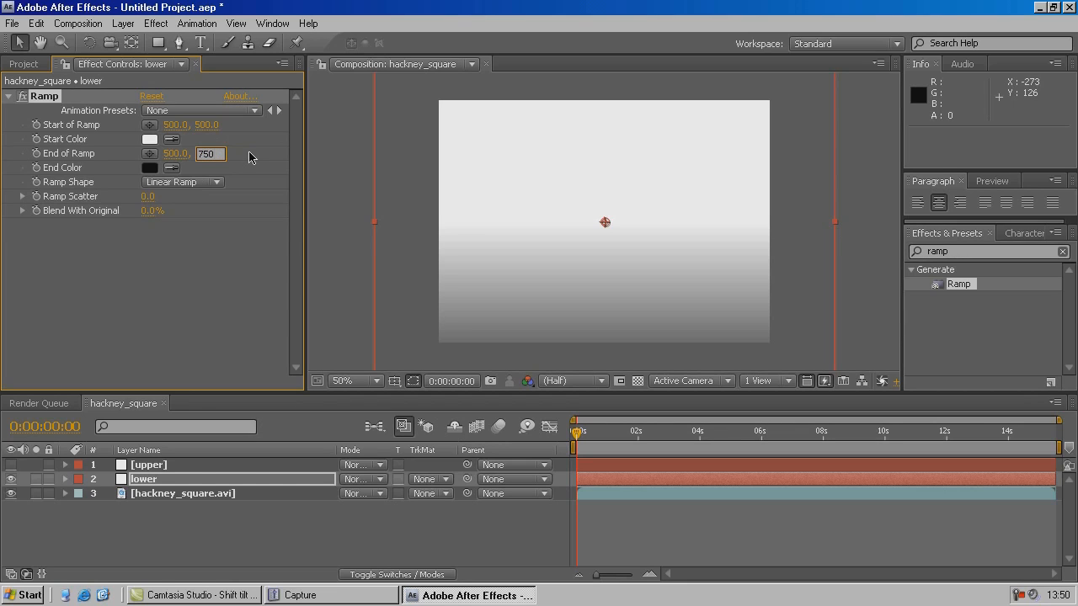
{"action": "type", "text": "0"}
{"action": "key", "text": "Return"}
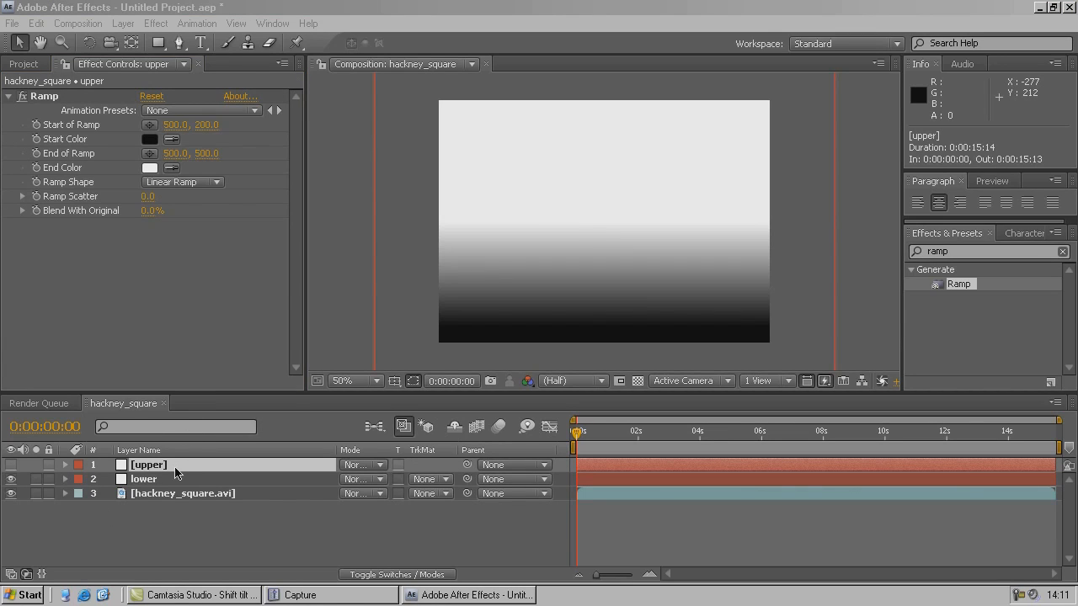
{"action": "left_click", "coordinate": [176, 473]}
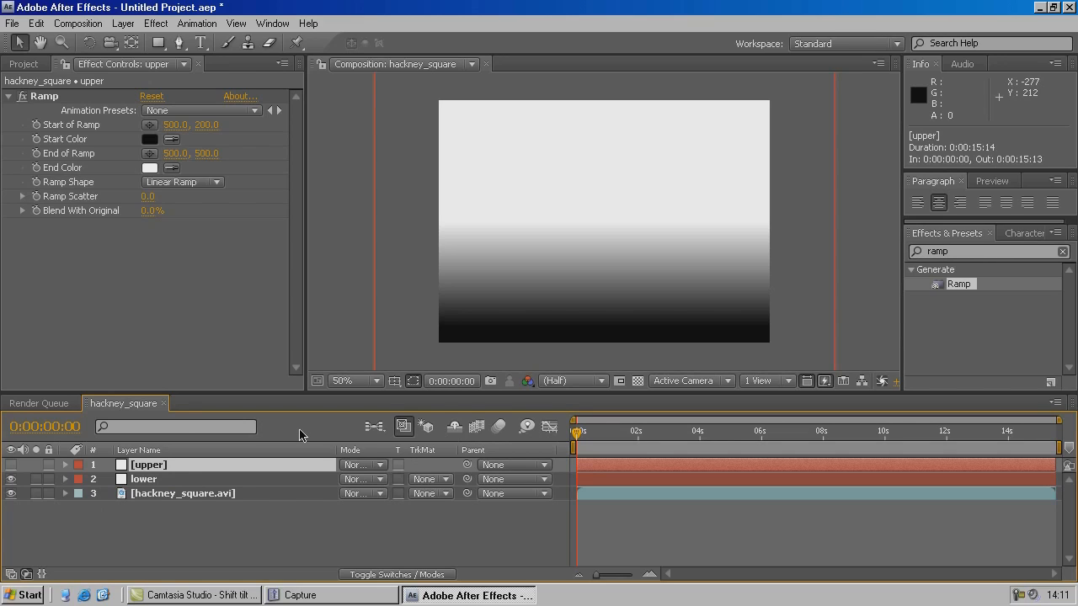
{"action": "key", "text": "F4"}
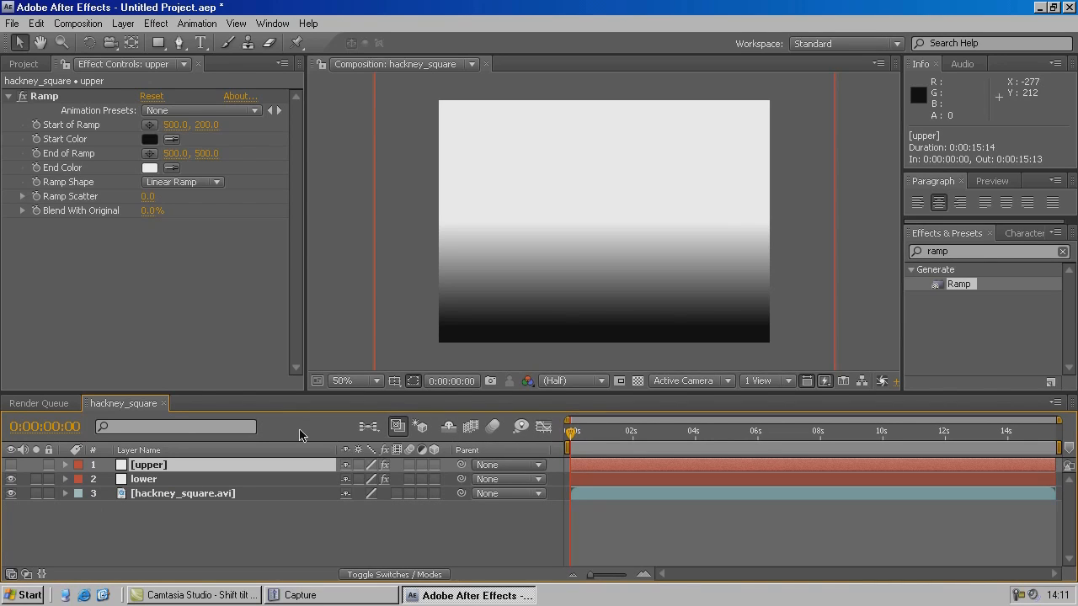
{"action": "key", "text": "F4"}
{"action": "key", "text": "F4"}
{"action": "key", "text": "F4"}
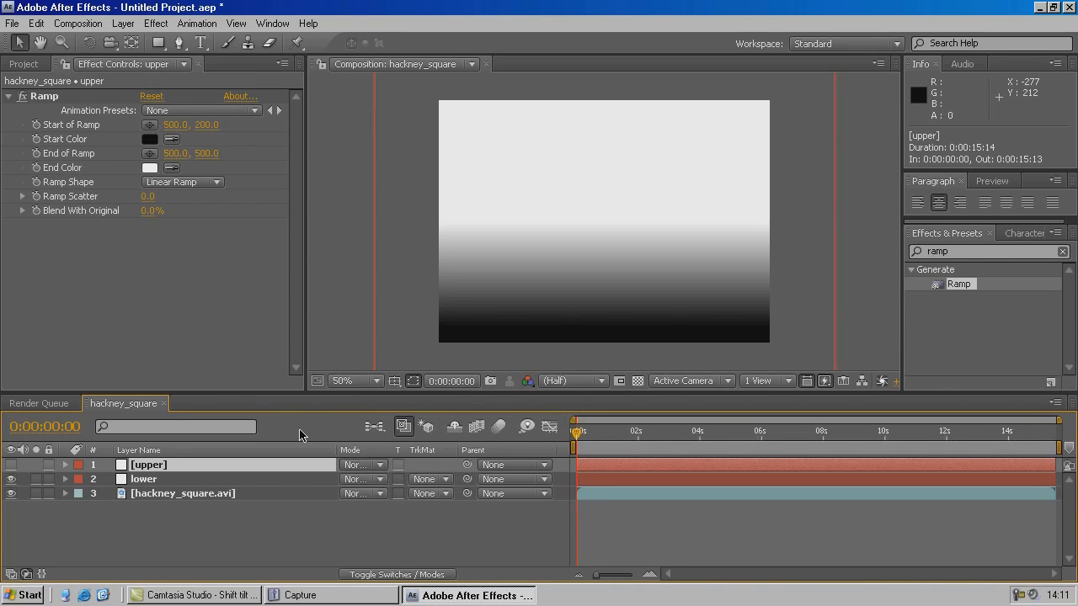
Step: Make the upper layer visible again and set its blending mode to Multiply
{"action": "left_click", "coordinate": [11, 465]}
{"action": "left_click", "coordinate": [347, 467]}
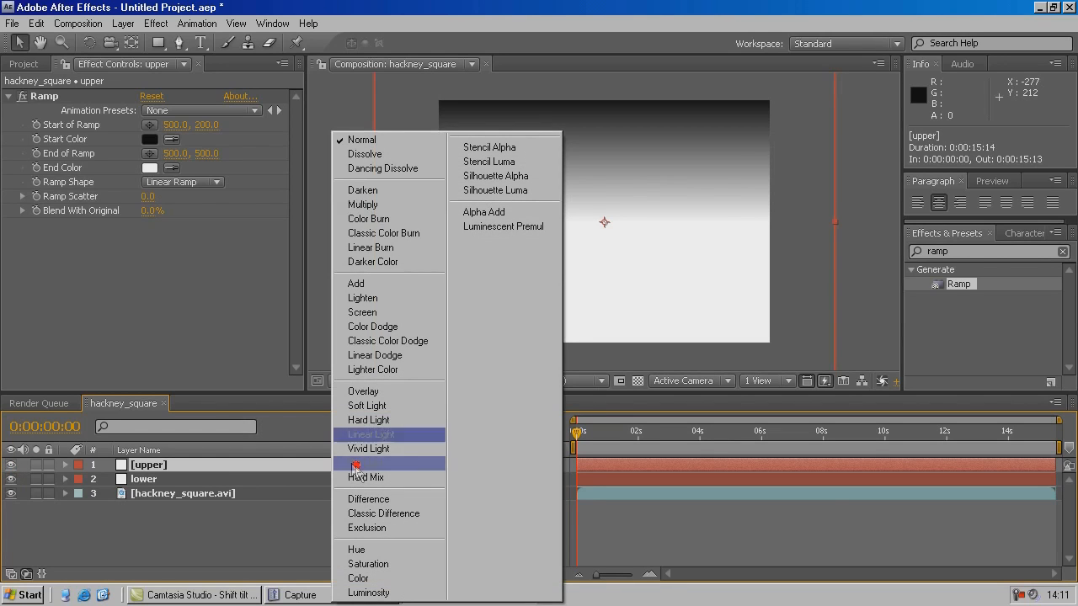
{"action": "left_click", "coordinate": [366, 205]}
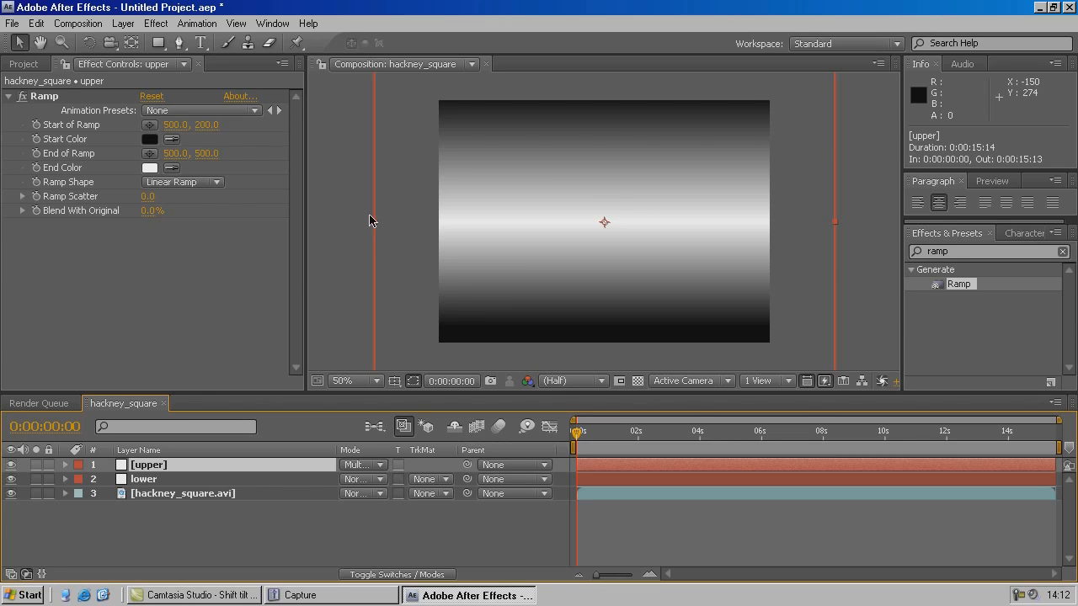
Step: Pre-compose the upper and lower layers as "focal plain", moving all attributes into it, and hide the new layer
{"action": "left_click", "coordinate": [173, 478], "text": "shift"}
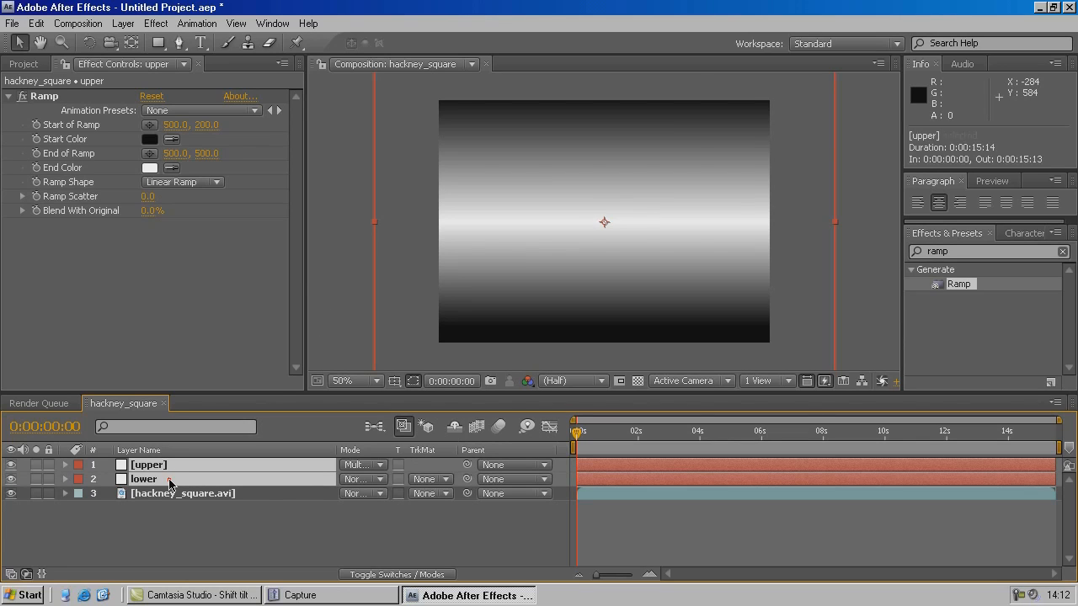
{"action": "left_click", "coordinate": [123, 23]}
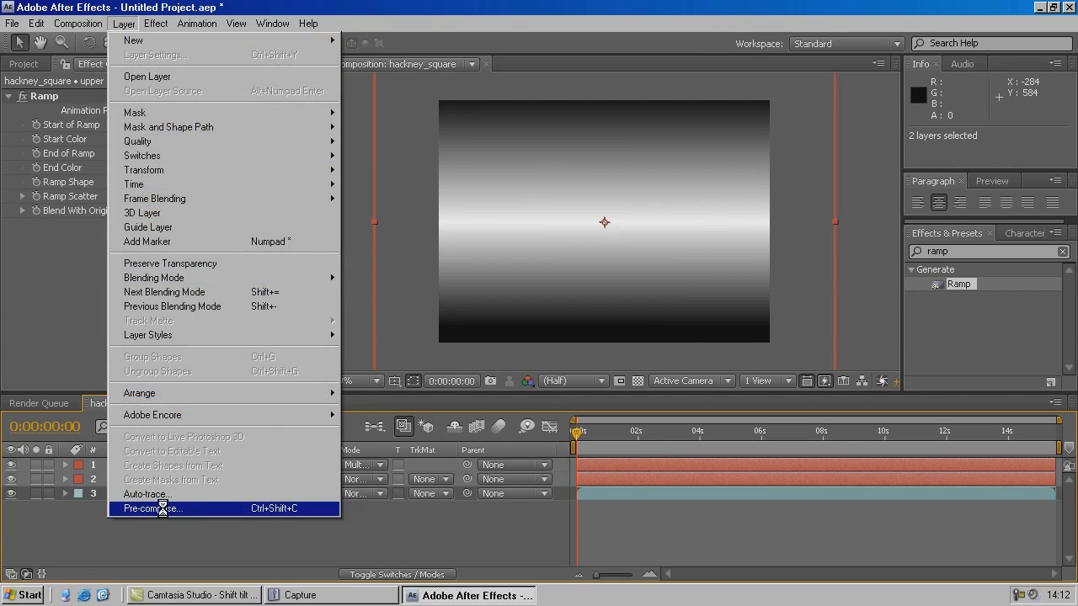
{"action": "left_click", "coordinate": [160, 507]}
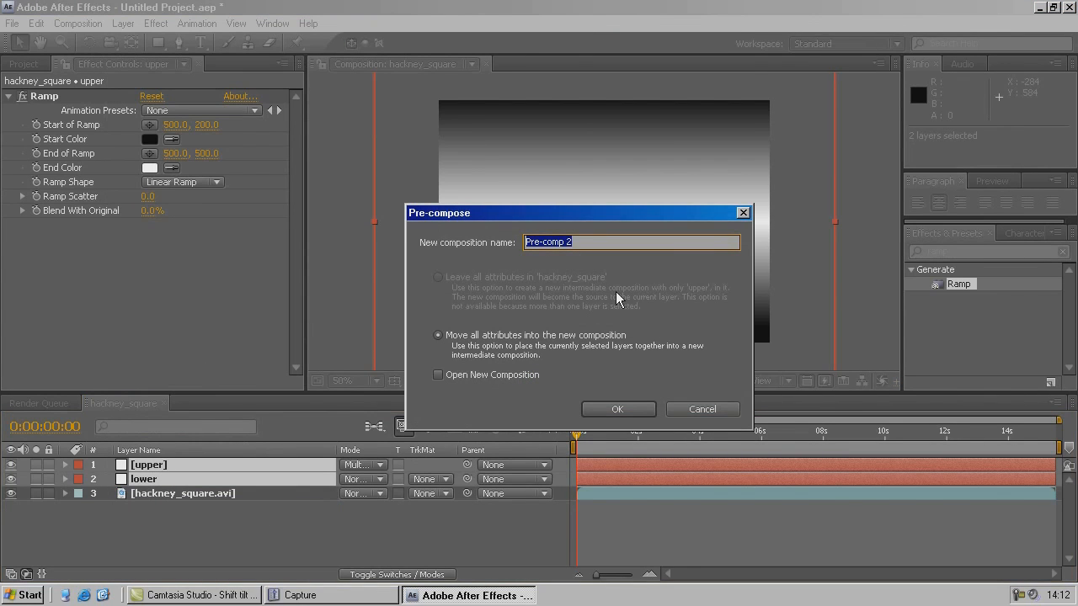
{"action": "key", "text": "BackSpace"}
{"action": "type", "text": "focal plain"}
{"action": "left_click", "coordinate": [617, 407]}
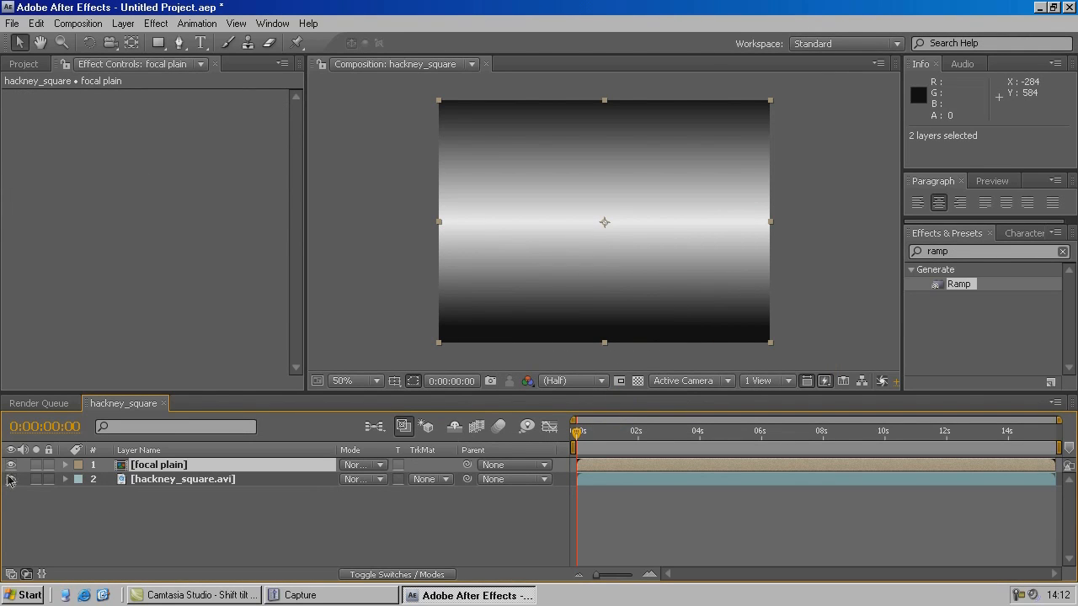
{"action": "left_click", "coordinate": [12, 466]}
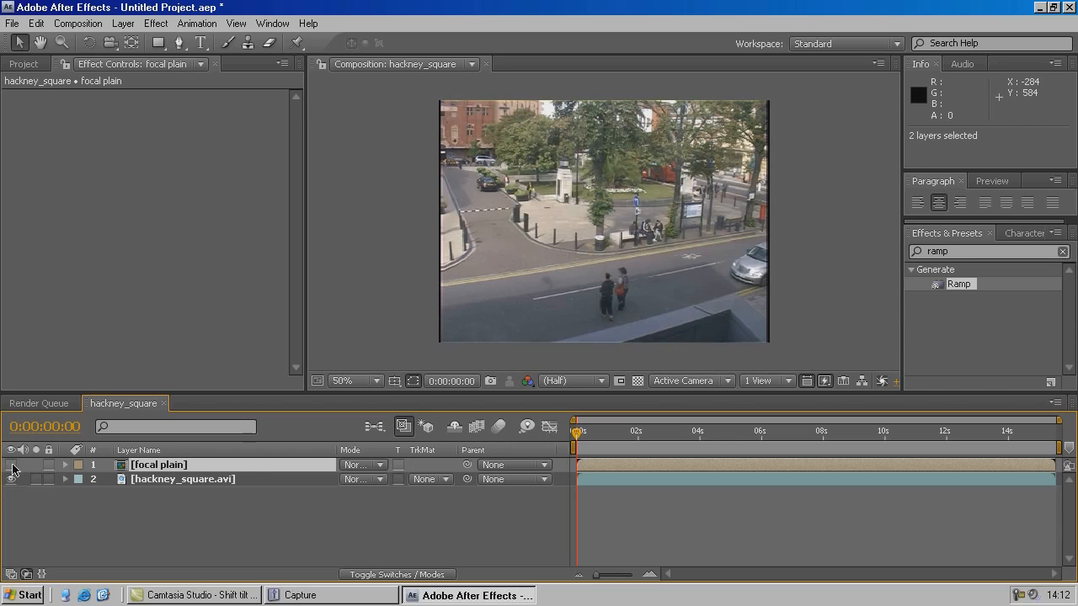
Step: Open the focal plain composition and compare it with the hackney_square composition, ending on hackney_square
{"action": "double_click", "coordinate": [140, 466]}
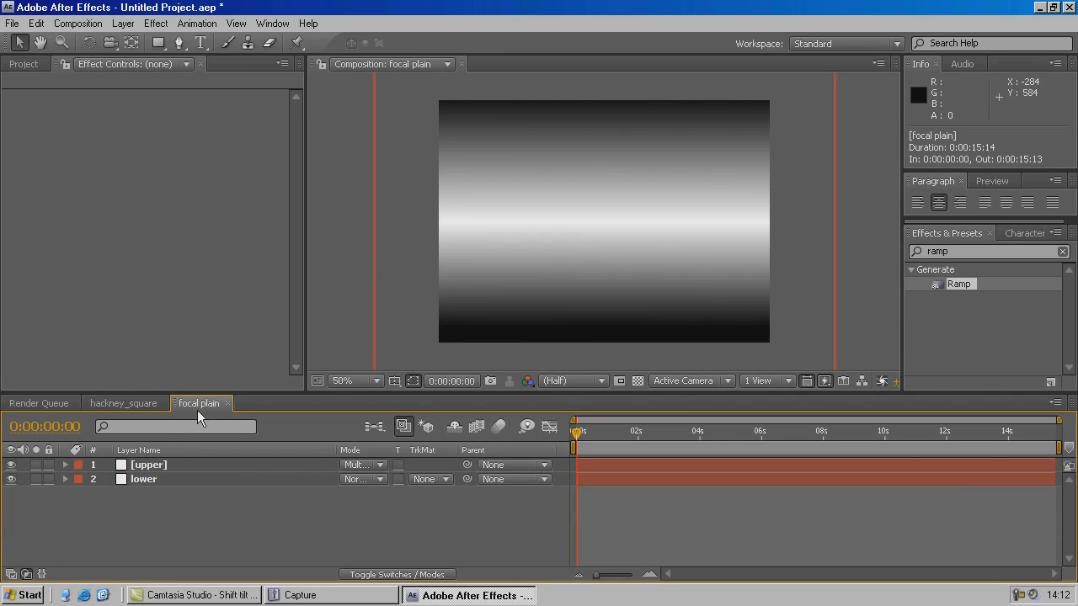
{"action": "left_click", "coordinate": [139, 405]}
{"action": "left_click", "coordinate": [202, 403]}
{"action": "left_click", "coordinate": [139, 404]}
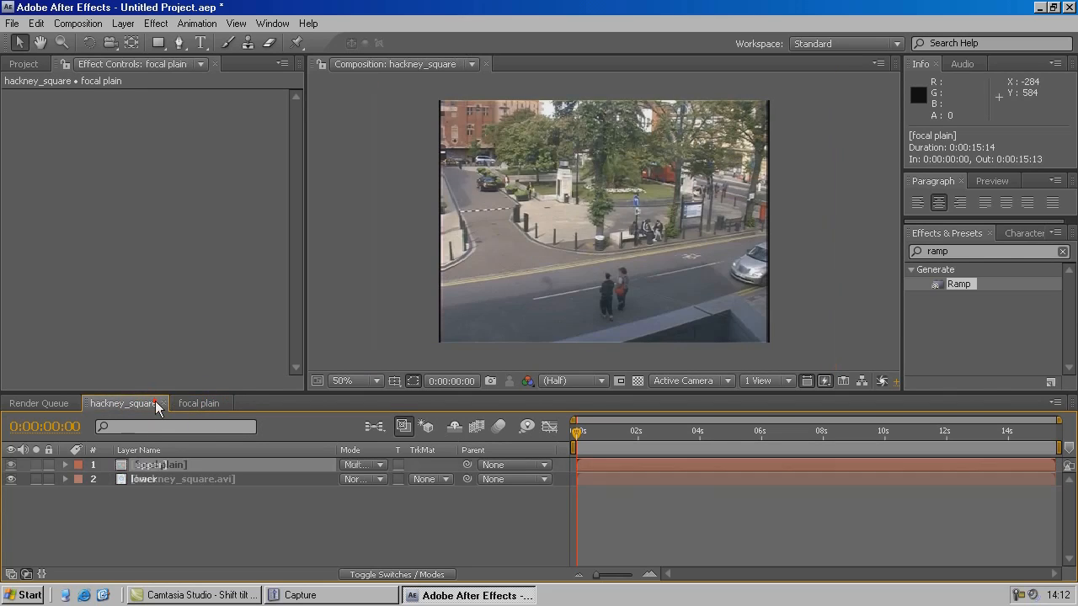
{"action": "left_click", "coordinate": [192, 404]}
{"action": "left_click", "coordinate": [139, 403]}
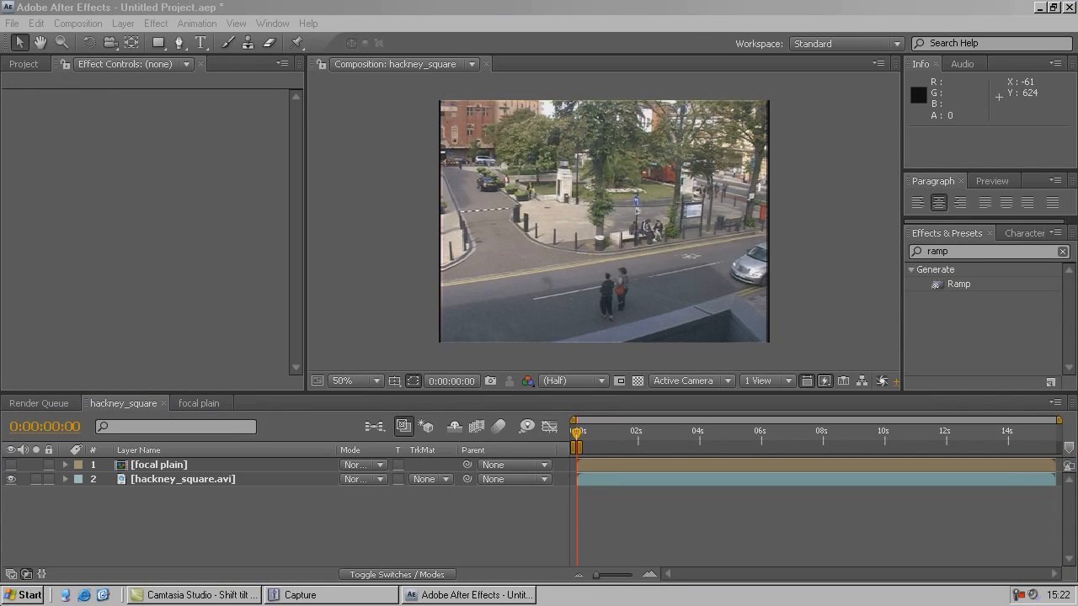
Step: Add a new adjustment layer to the hackney_square composition and name it "lens effect"
{"action": "right_click", "coordinate": [185, 506]}
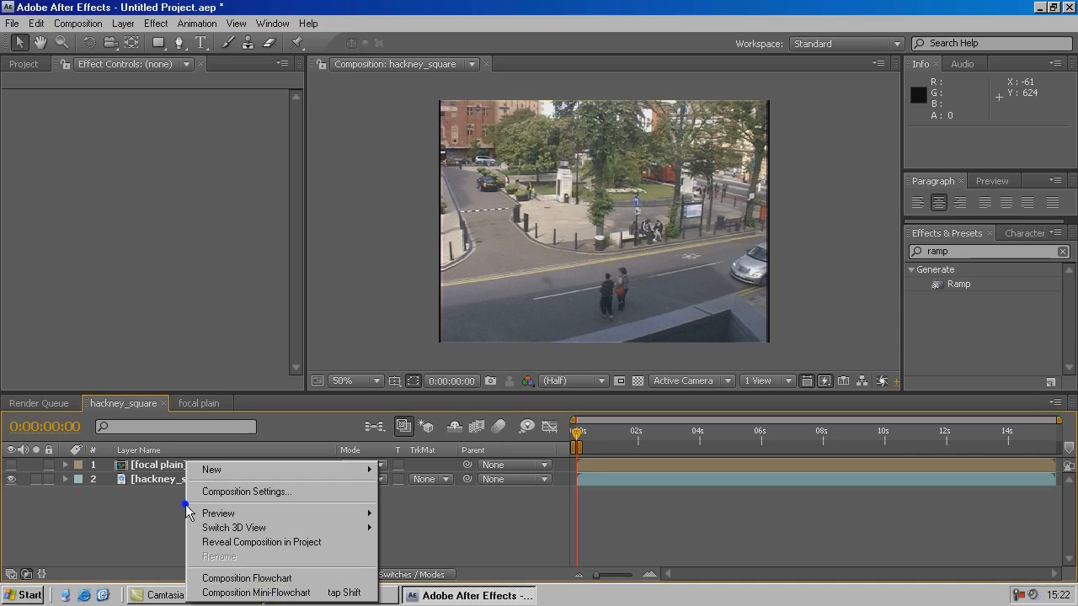
{"action": "mouse_move", "coordinate": [232, 478]}
{"action": "left_click", "coordinate": [424, 578]}
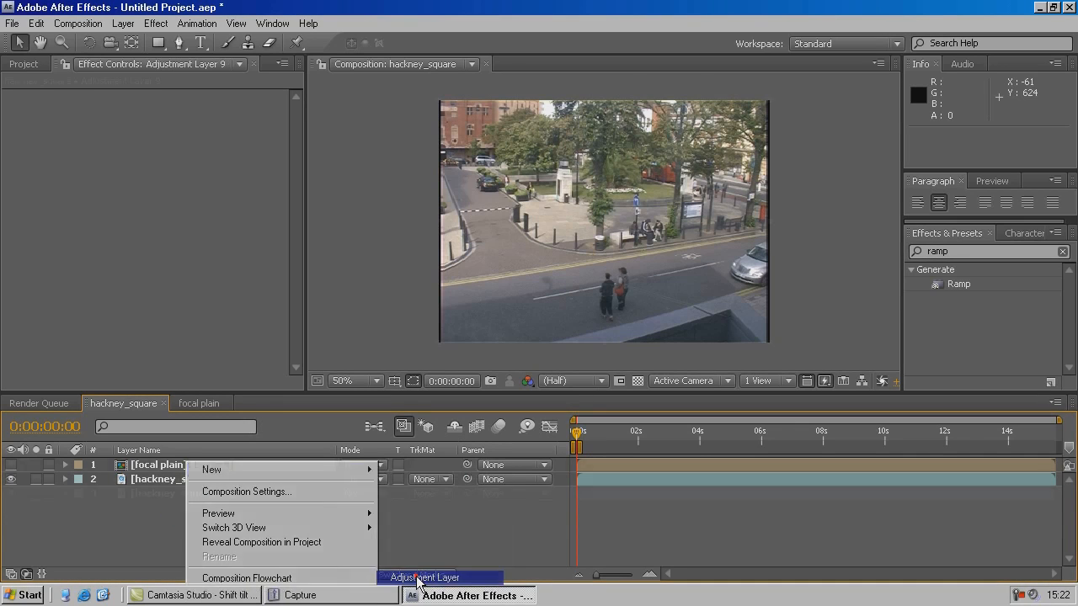
{"action": "key", "text": "Return"}
{"action": "key", "text": "BackSpace"}
{"action": "type", "text": "lens effect"}
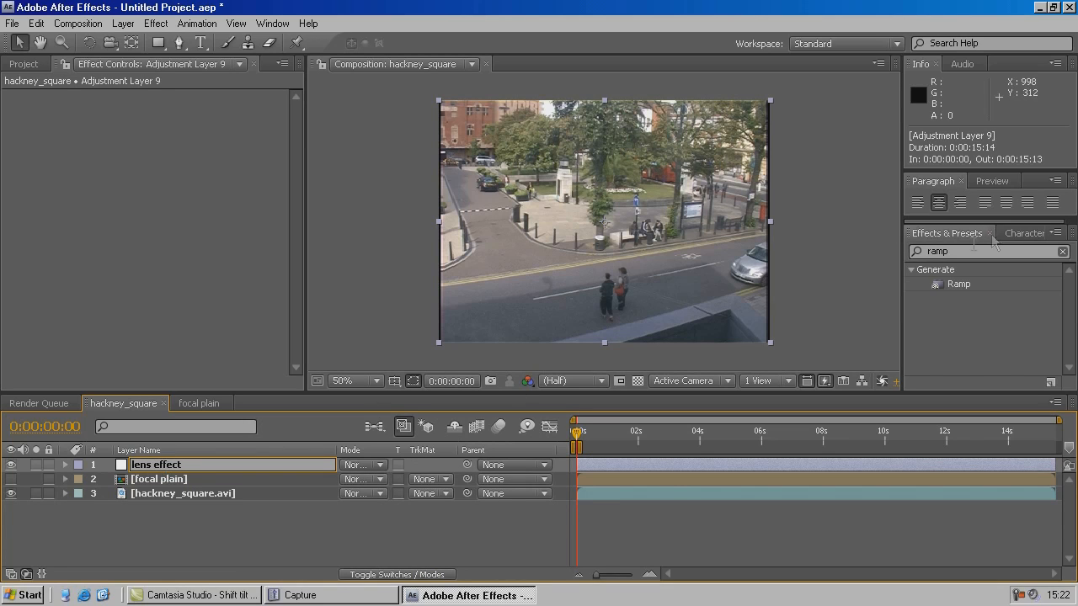
Step: Search the effects for "lens blur" and apply Lens Blur to the lens effect layer
{"action": "left_click_drag", "start_coordinate": [970, 250], "coordinate": [902, 251]}
{"action": "type", "text": "le"}
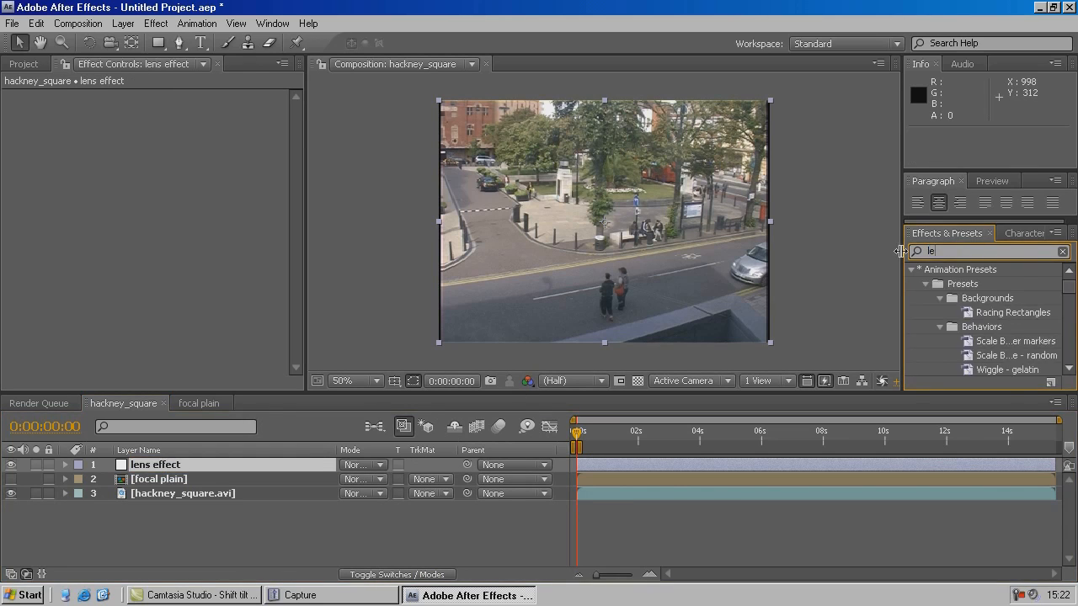
{"action": "type", "text": "ns blur"}
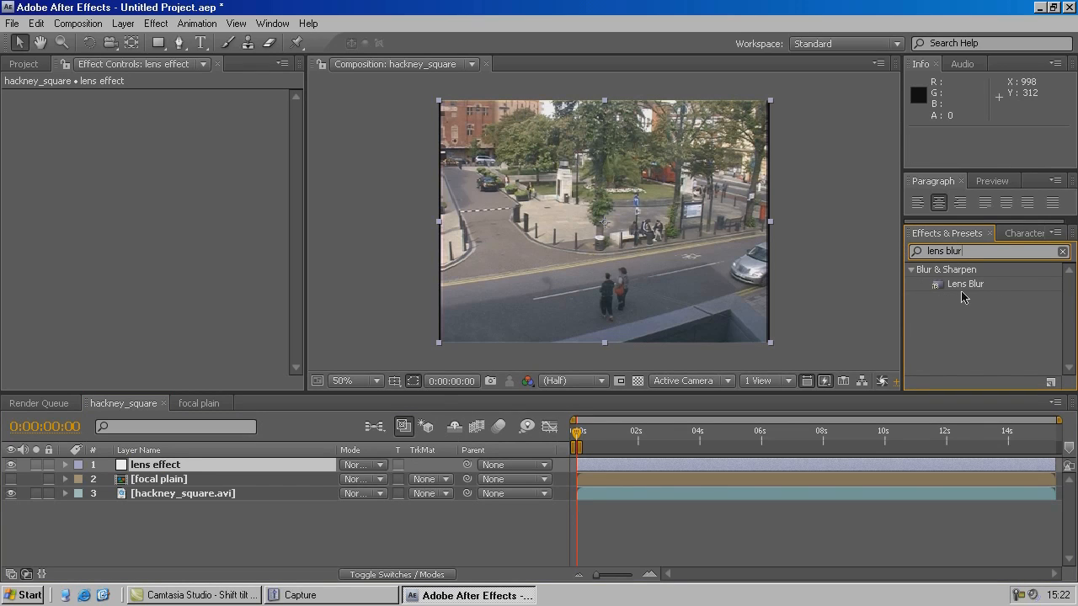
{"action": "left_click_drag", "start_coordinate": [962, 293], "coordinate": [186, 469]}
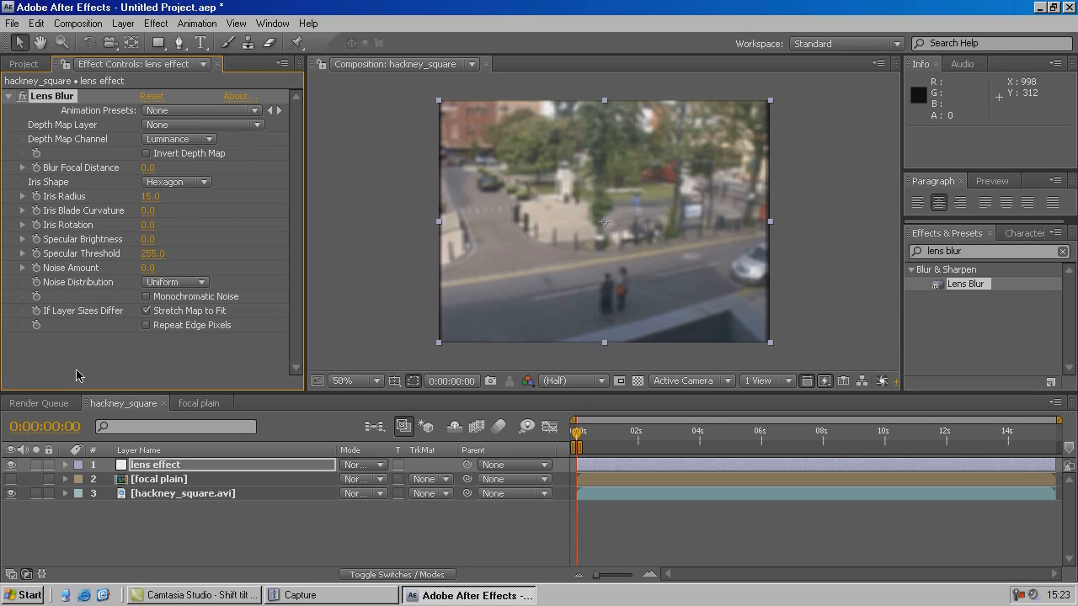
Step: Try a smaller iris radius for the Lens Blur and set it back to 15
{"action": "mouse_move", "coordinate": [147, 199]}
{"action": "left_mouse_down"}
{"action": "mouse_move", "coordinate": [158, 196]}
{"action": "mouse_move", "coordinate": [133, 198]}
{"action": "mouse_move", "coordinate": [170, 197]}
{"action": "mouse_move", "coordinate": [125, 197]}
{"action": "mouse_move", "coordinate": [172, 197]}
{"action": "mouse_move", "coordinate": [132, 202]}
{"action": "left_mouse_up"}
{"action": "left_click", "coordinate": [148, 196]}
{"action": "type", "text": "15"}
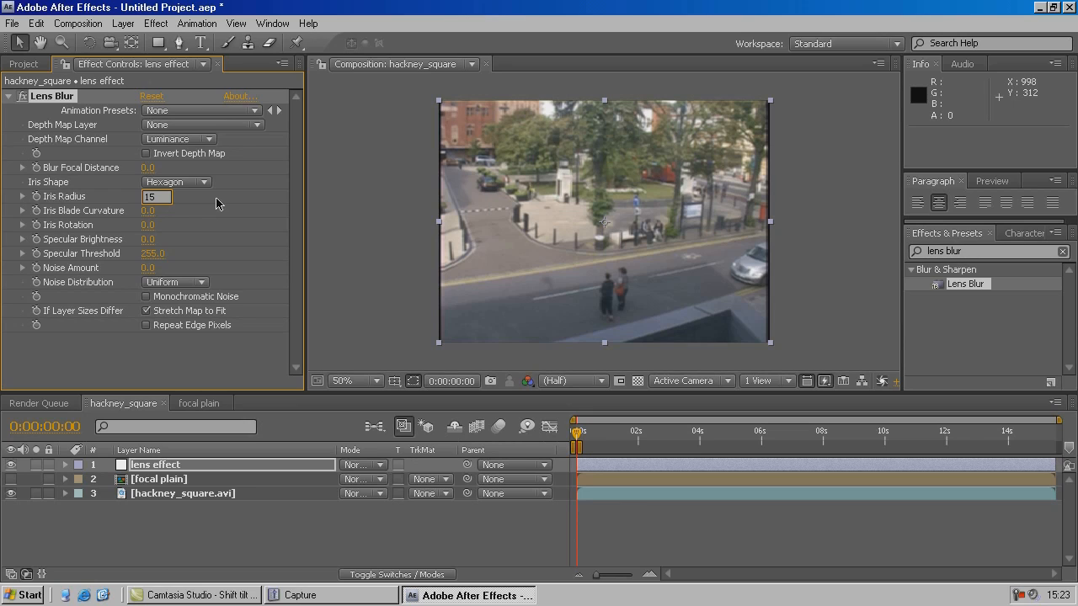
{"action": "left_click", "coordinate": [216, 202]}
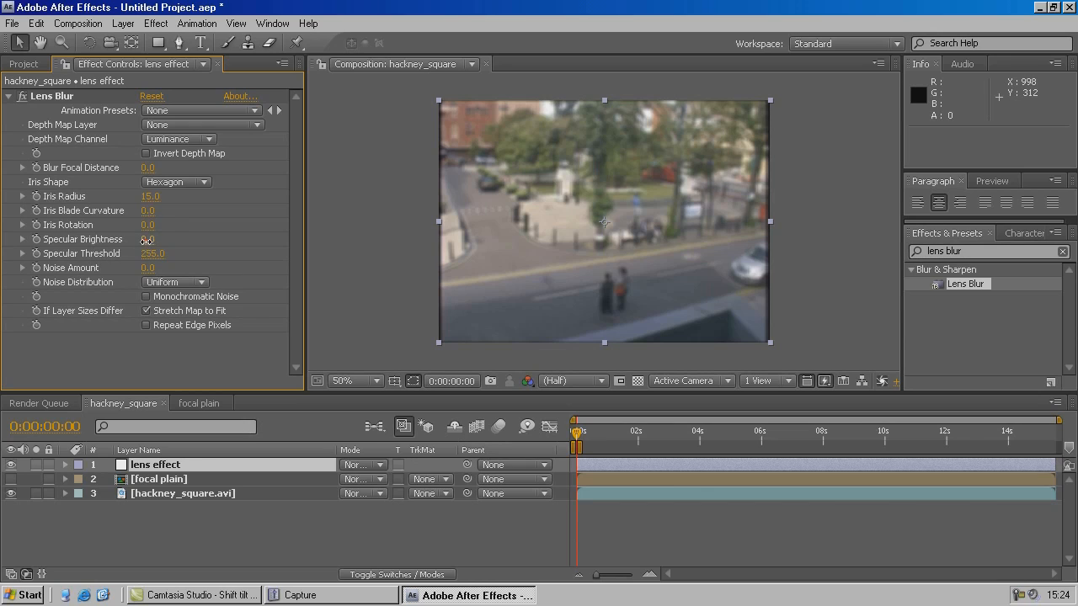
Step: Try a specular threshold of 250 with a specular brightness of 15 on the Lens Blur
{"action": "mouse_move", "coordinate": [146, 240]}
{"action": "left_mouse_down"}
{"action": "mouse_move", "coordinate": [165, 241]}
{"action": "mouse_move", "coordinate": [135, 241]}
{"action": "left_mouse_up"}
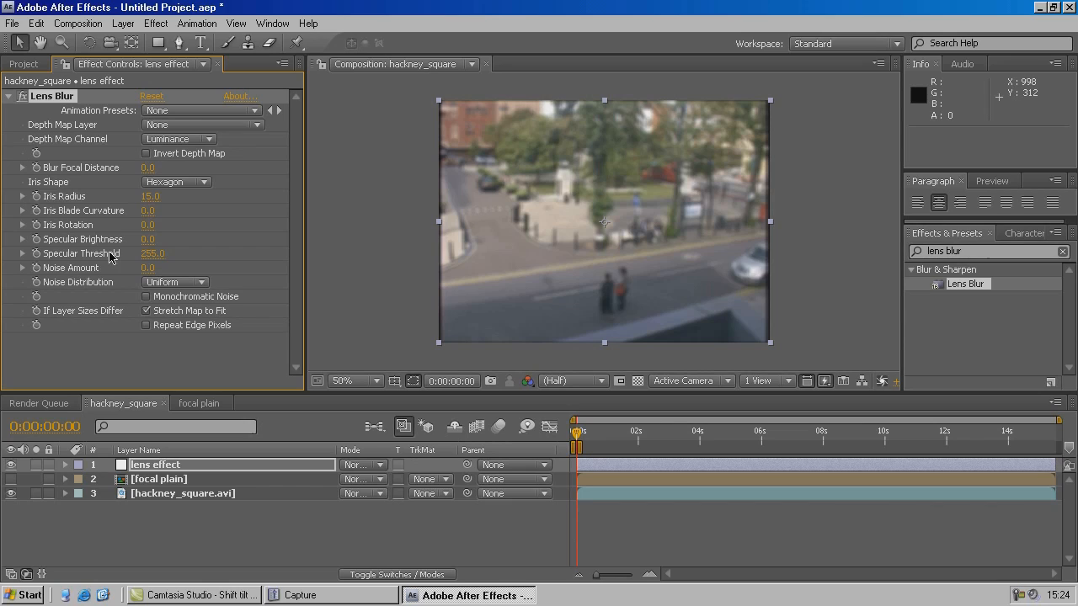
{"action": "left_click", "coordinate": [152, 255]}
{"action": "type", "text": "250"}
{"action": "left_click", "coordinate": [148, 240]}
{"action": "type", "text": "15"}
{"action": "left_click", "coordinate": [218, 229]}
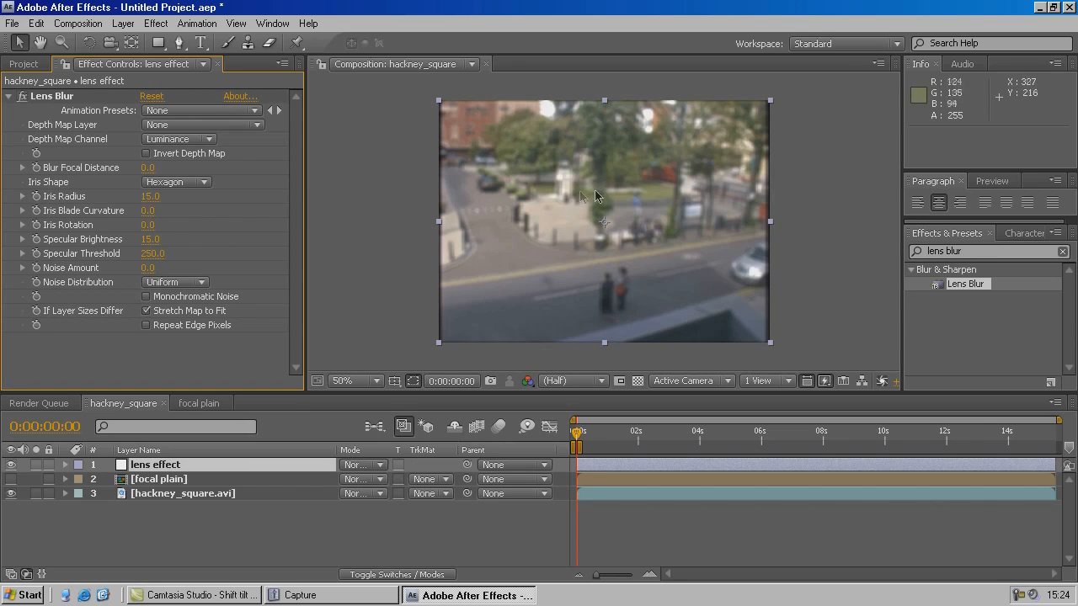
Step: Restore the Lens Blur's specular brightness to 0 and its specular threshold to 255
{"action": "left_click", "coordinate": [150, 242]}
{"action": "type", "text": "0"}
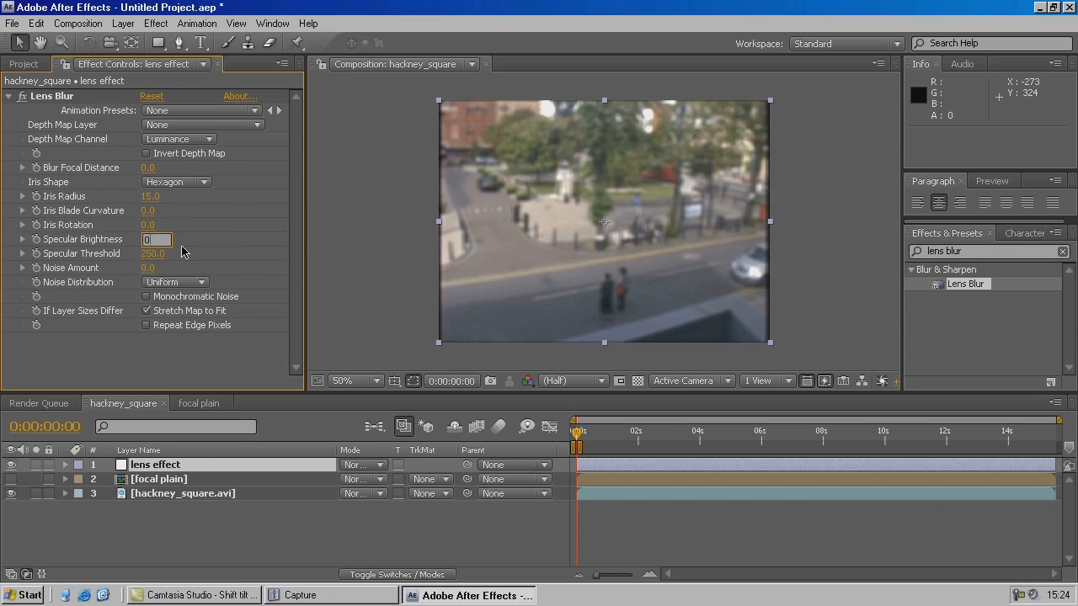
{"action": "left_click", "coordinate": [152, 253]}
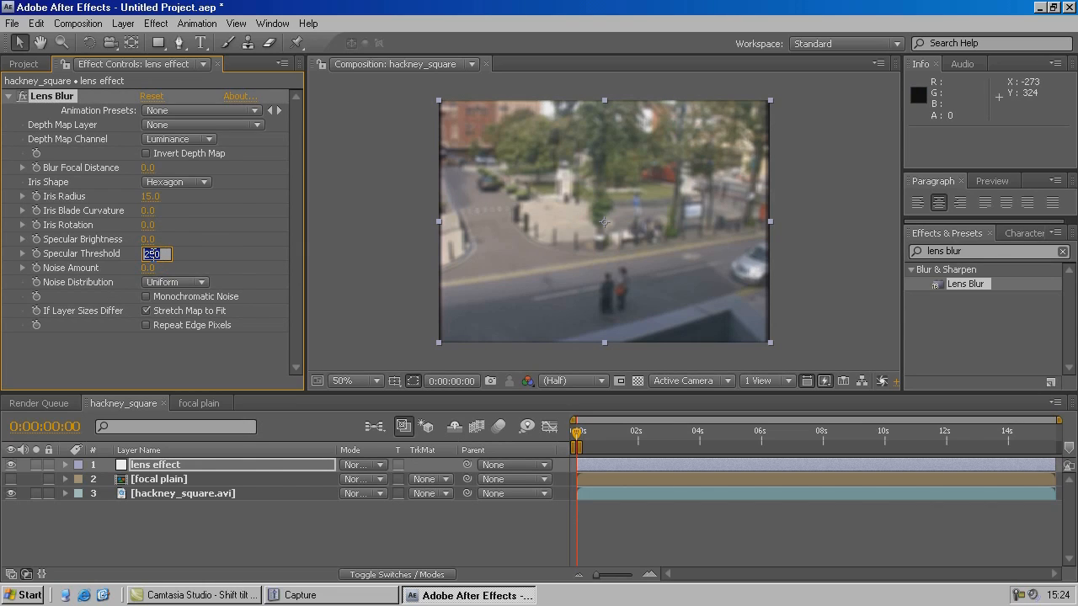
{"action": "type", "text": "255"}
{"action": "left_click", "coordinate": [154, 355]}
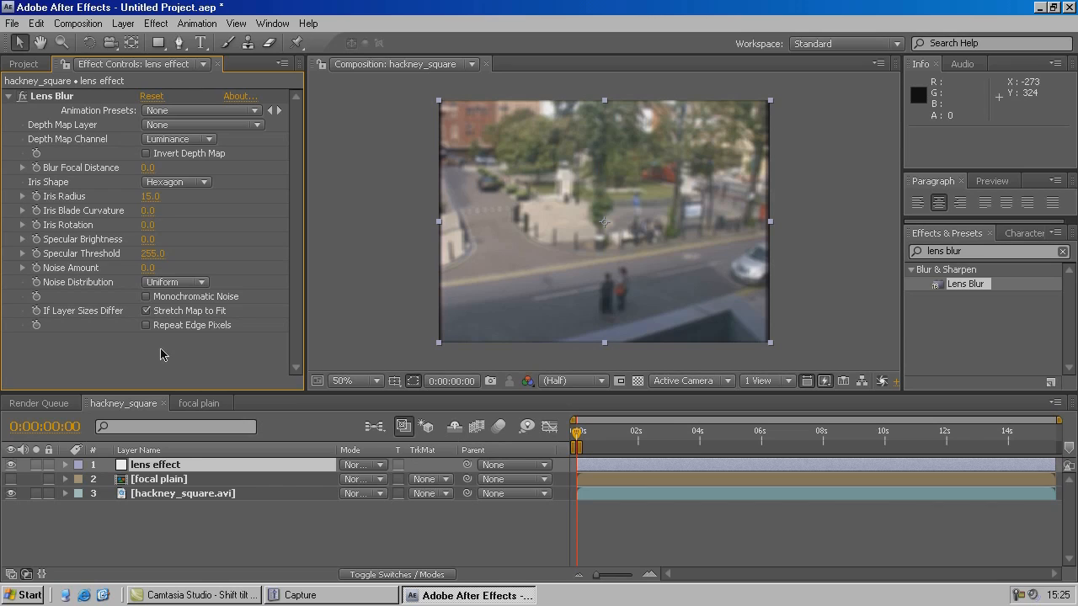
Step: Enable Repeat Edge Pixels for the Lens Blur and choose the focal plain layer as its depth map layer
{"action": "left_click", "coordinate": [145, 326]}
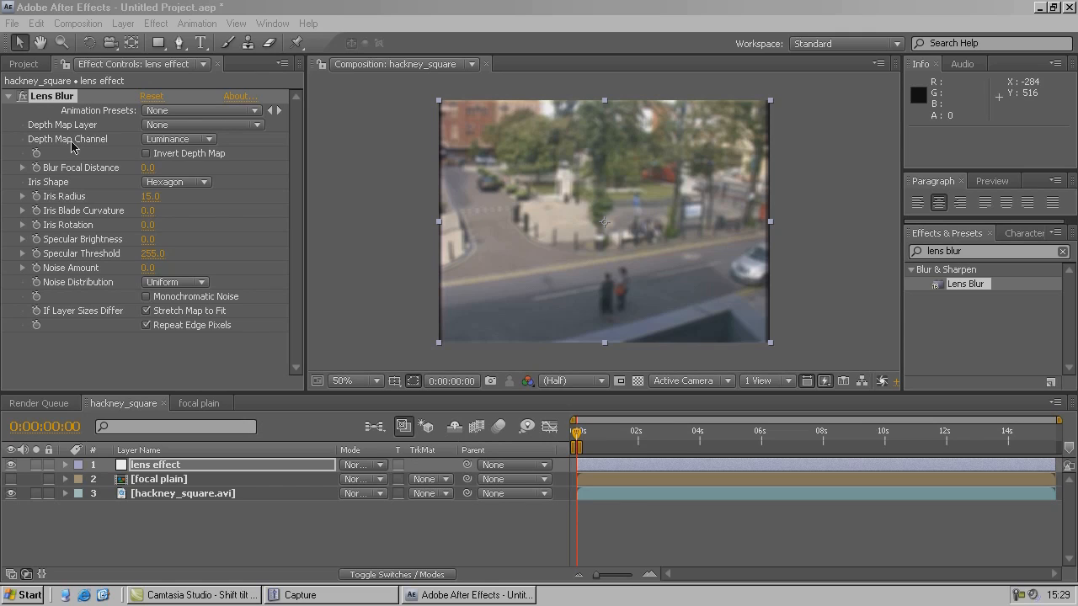
{"action": "left_click", "coordinate": [167, 129]}
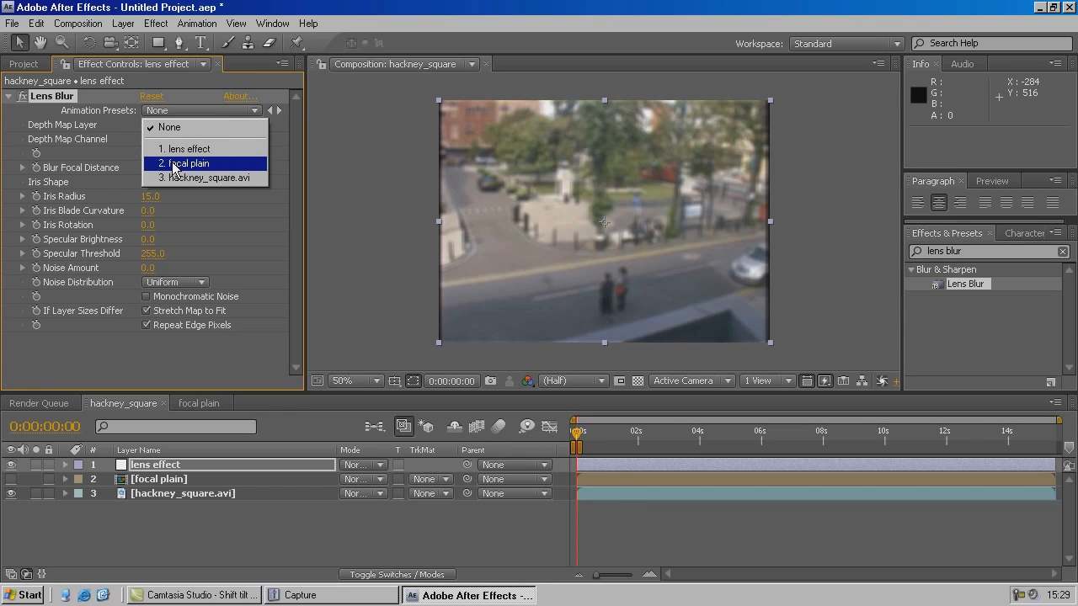
{"action": "left_click", "coordinate": [173, 164]}
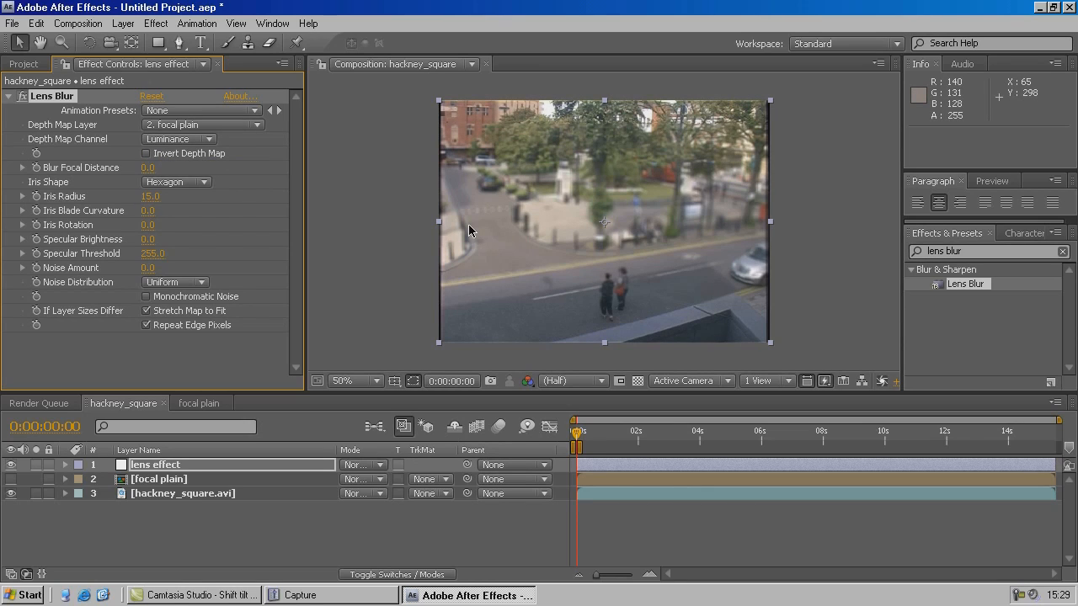
Step: Compare the focal plain gradient with the blurred hackney_square footage and invert the Lens Blur's depth map
{"action": "left_click", "coordinate": [214, 406]}
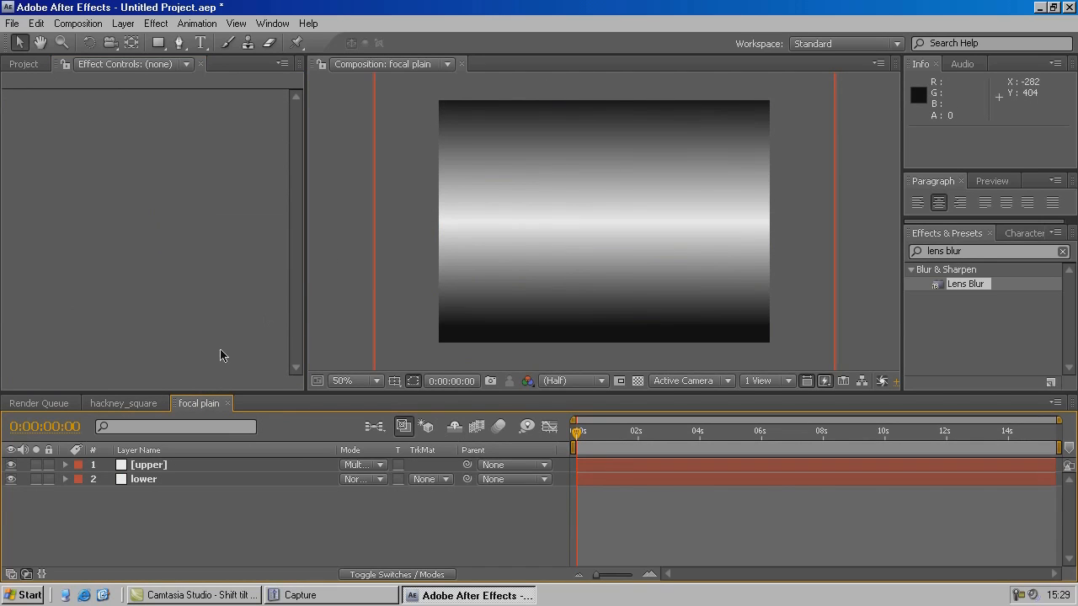
{"action": "left_click", "coordinate": [142, 404]}
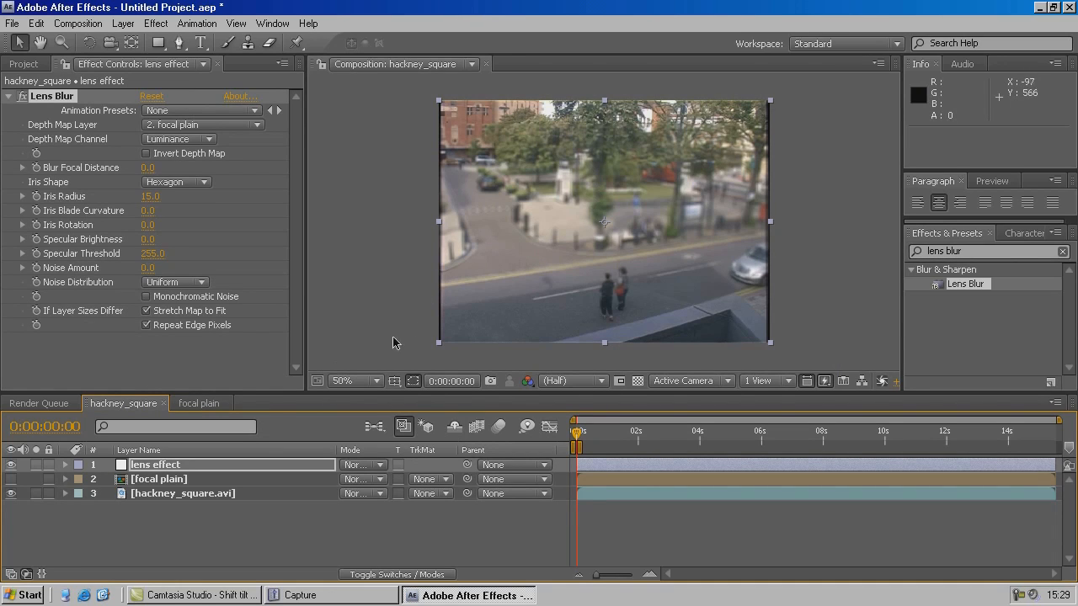
{"action": "left_click", "coordinate": [199, 403]}
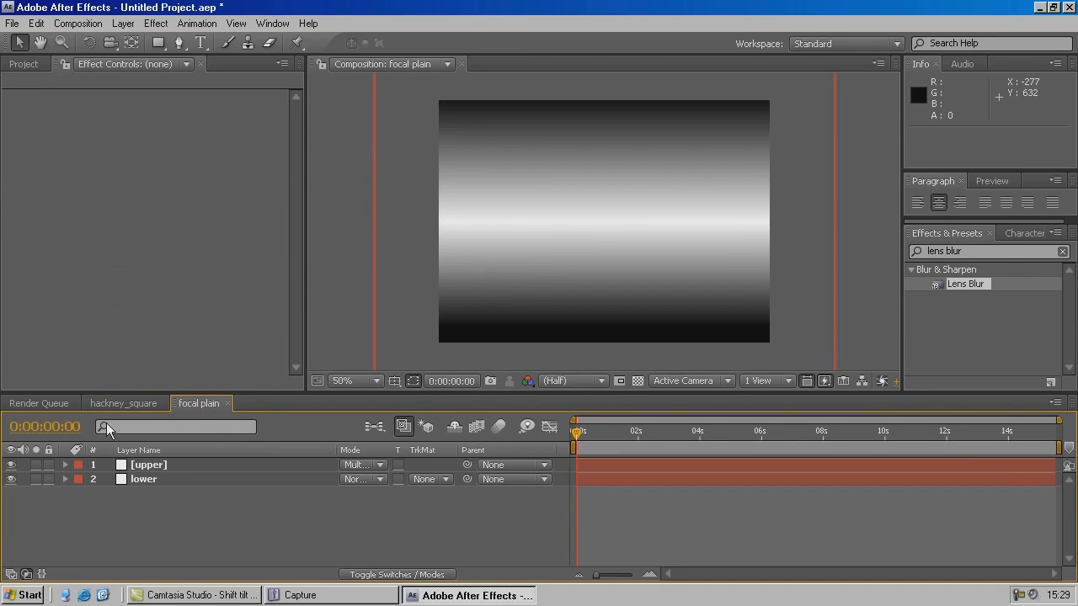
{"action": "left_click", "coordinate": [122, 405]}
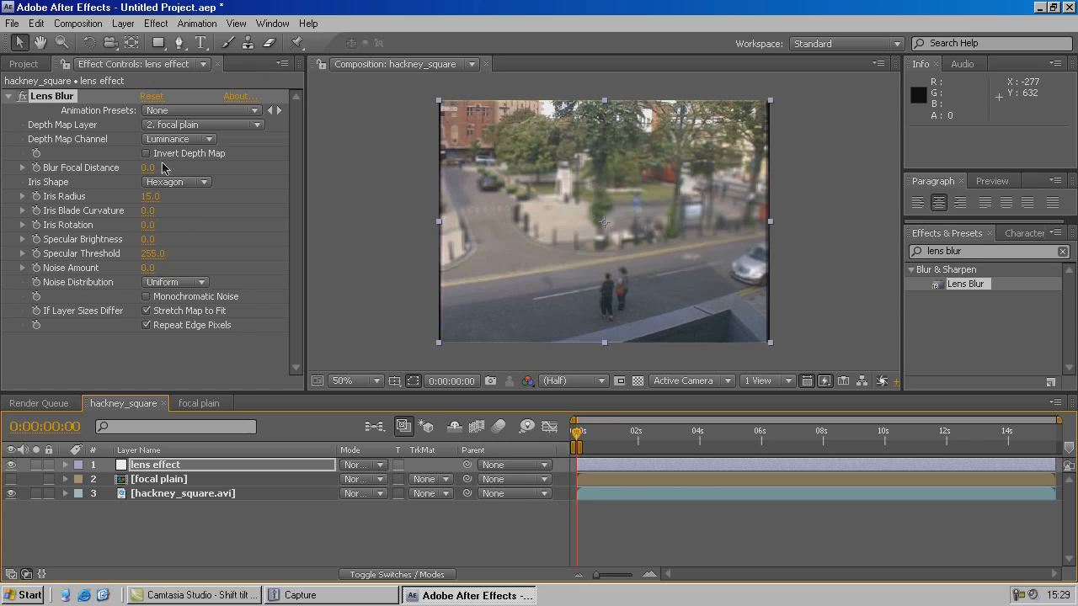
{"action": "left_click", "coordinate": [147, 154]}
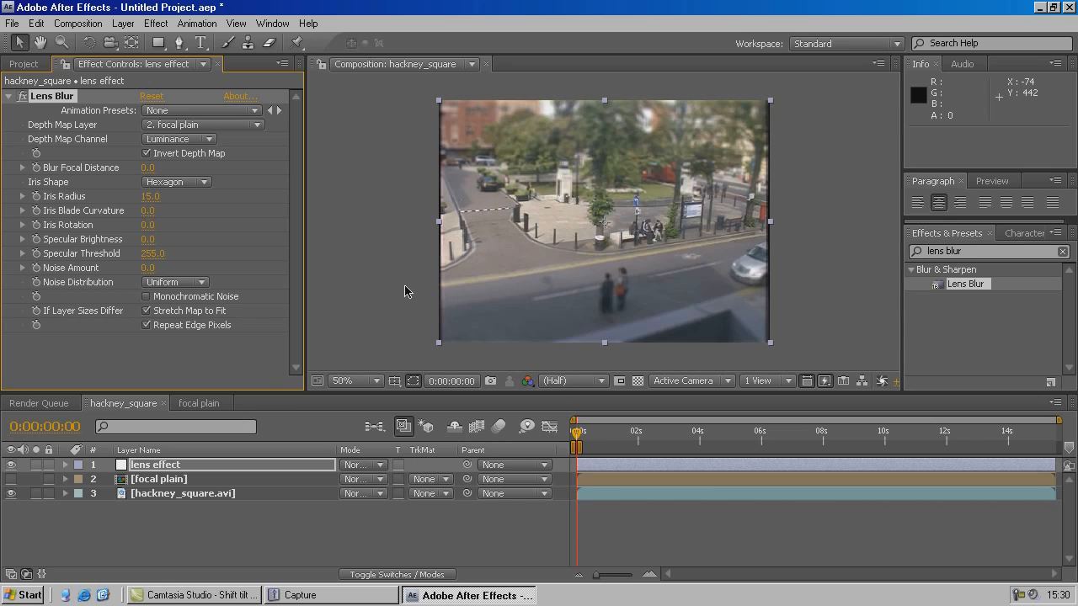
Step: In the focal plain composition, rotate the upper and lower layers together to -9°
{"action": "left_click", "coordinate": [216, 403]}
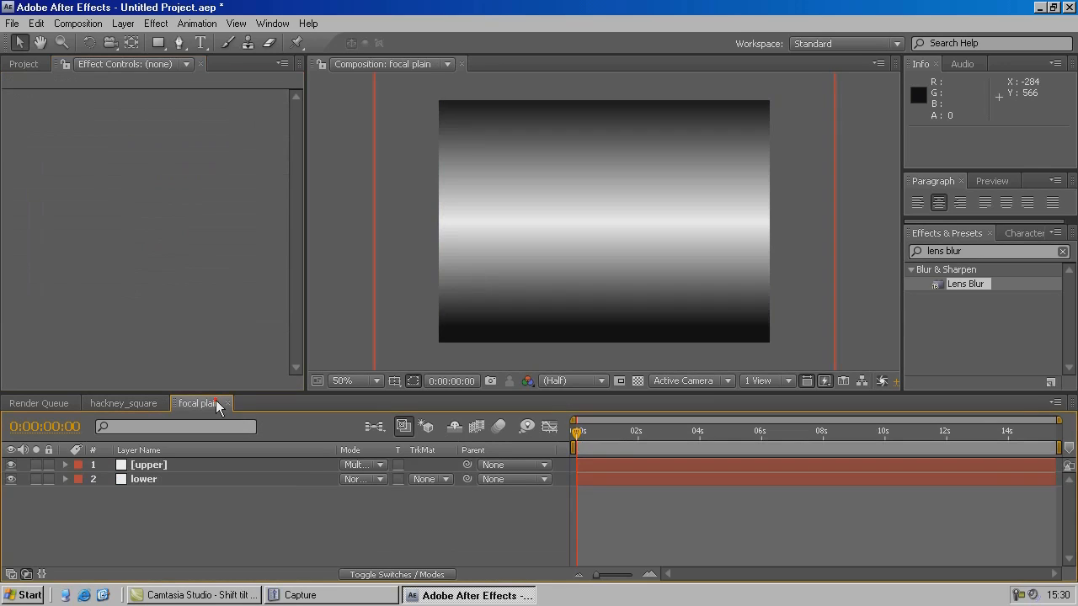
{"action": "left_click", "coordinate": [152, 468]}
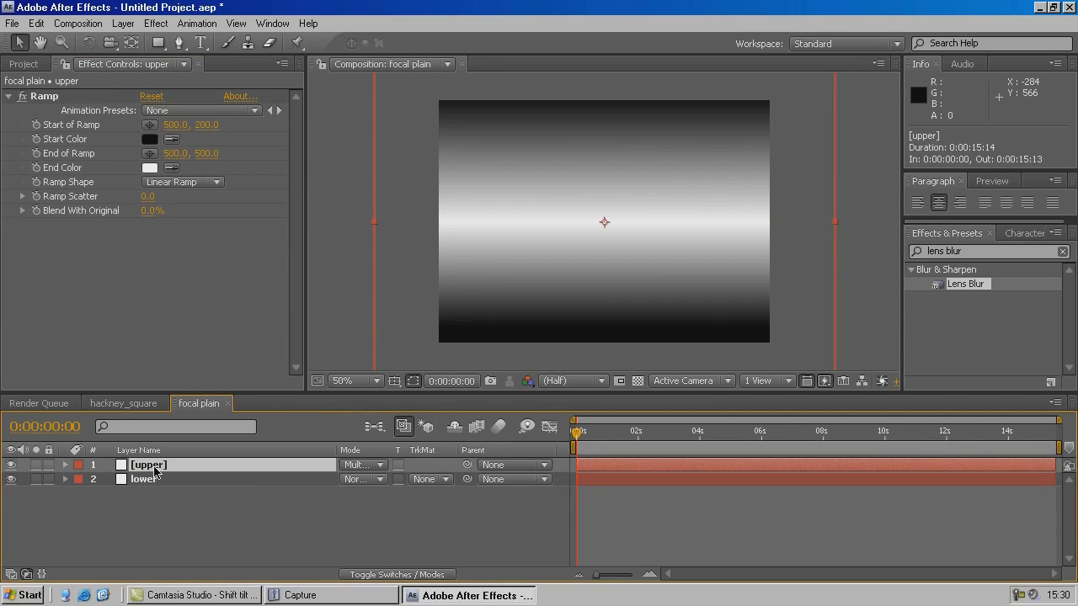
{"action": "left_click", "coordinate": [156, 484], "text": "shift"}
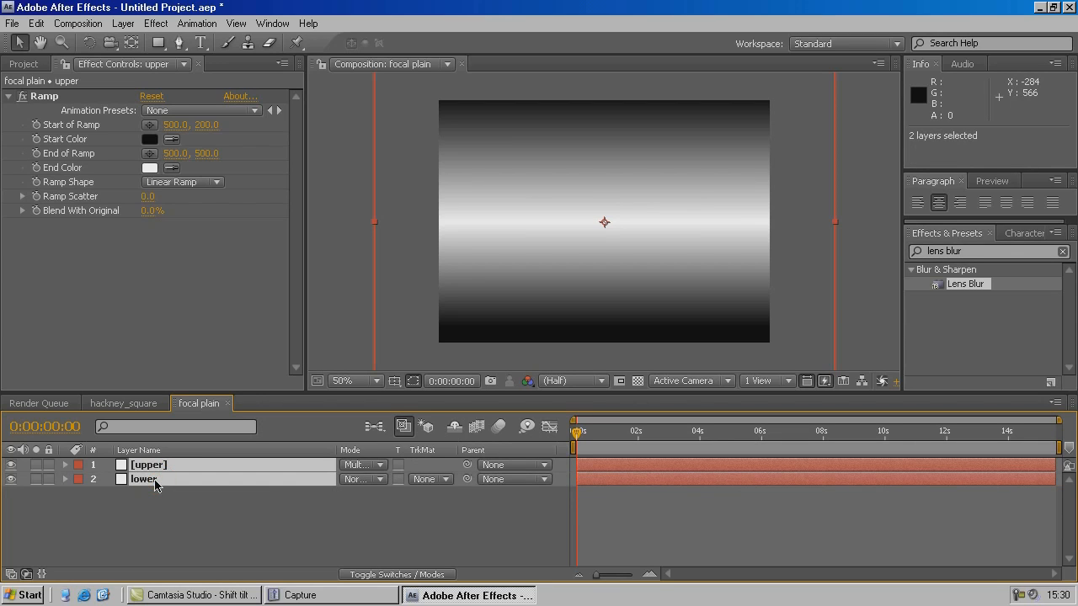
{"action": "key", "text": "r"}
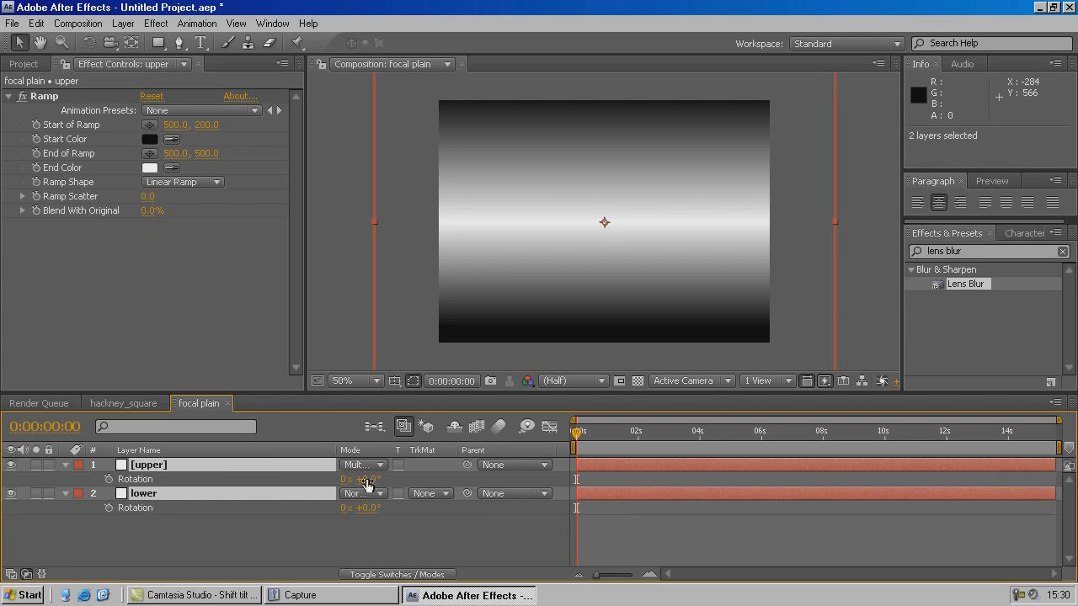
{"action": "left_click_drag", "start_coordinate": [363, 479], "coordinate": [362, 485]}
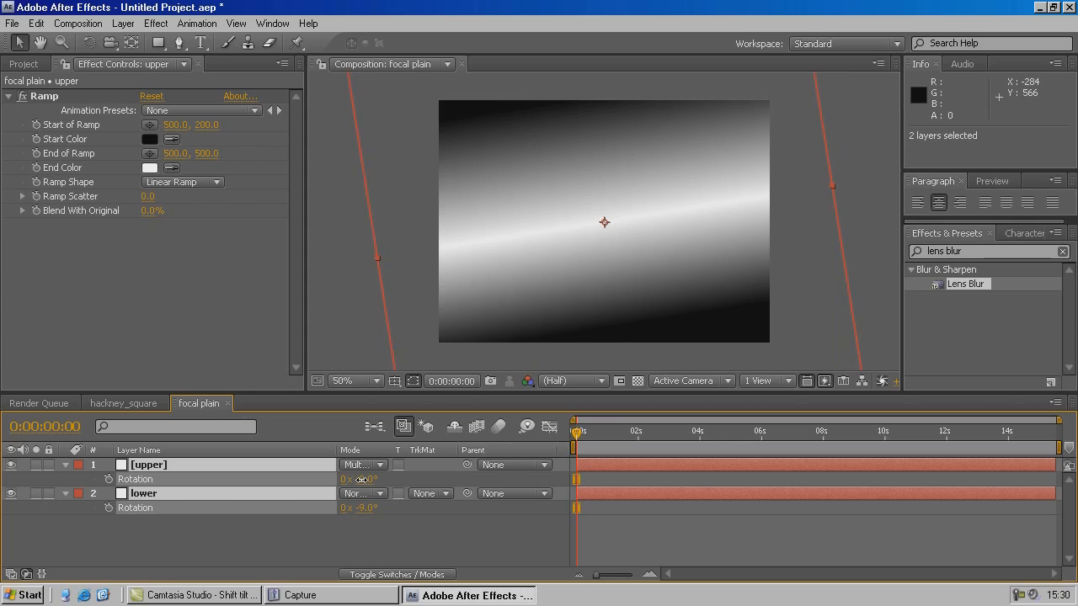
Step: Shift the upper and lower layers down together and inspect the area in focus in the hackney_square composition
{"action": "key", "text": "p"}
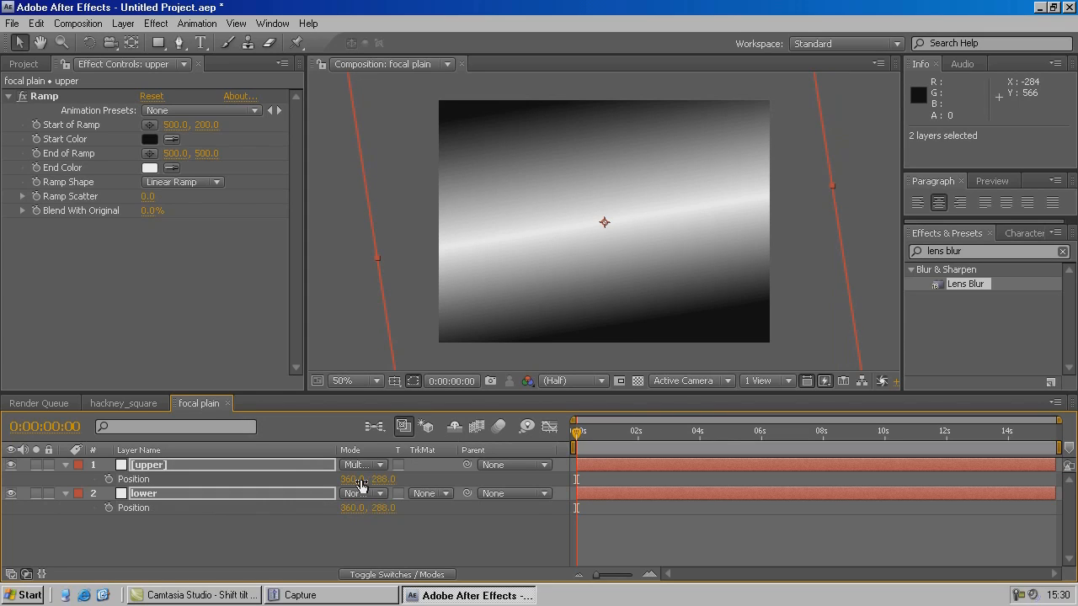
{"action": "left_click_drag", "start_coordinate": [383, 482], "coordinate": [448, 487]}
{"action": "left_click", "coordinate": [124, 403]}
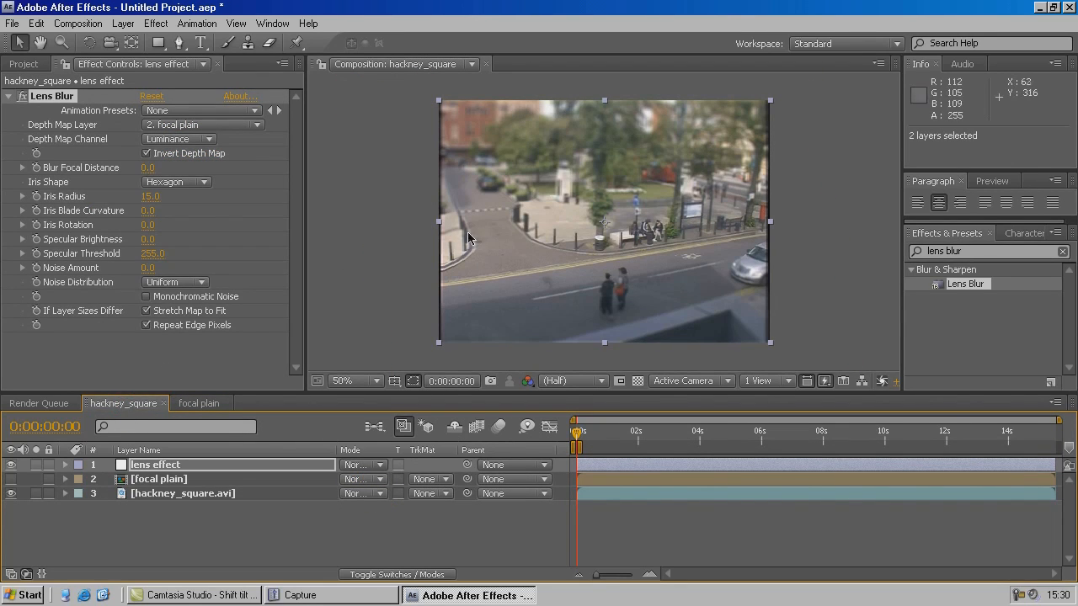
{"action": "scroll", "coordinate": [587, 277], "scroll_direction": "up", "scroll_amount": 1}
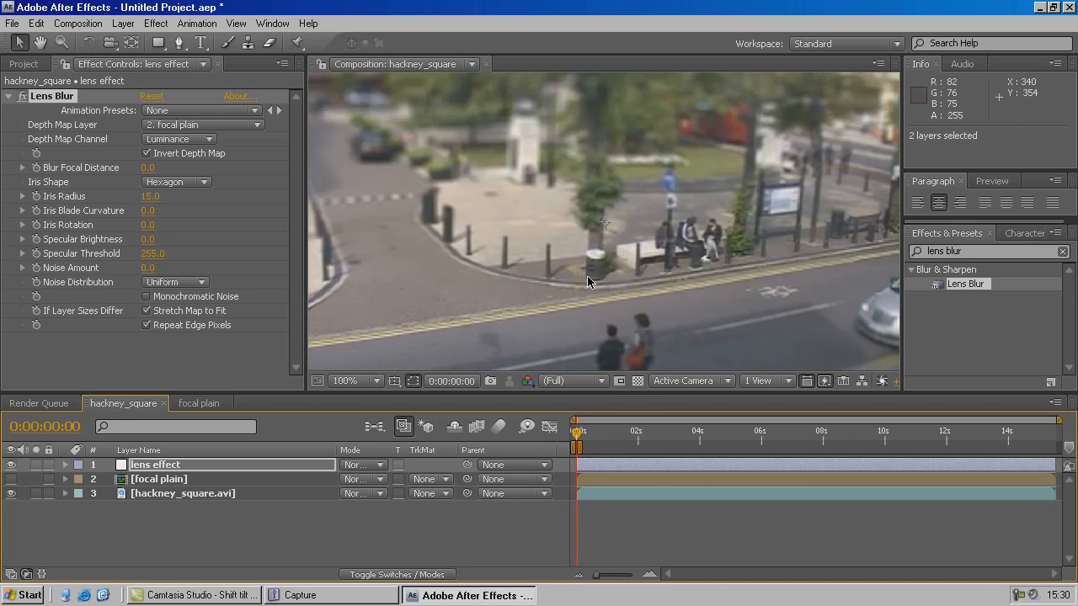
{"action": "scroll", "coordinate": [587, 281], "scroll_direction": "down", "scroll_amount": 1}
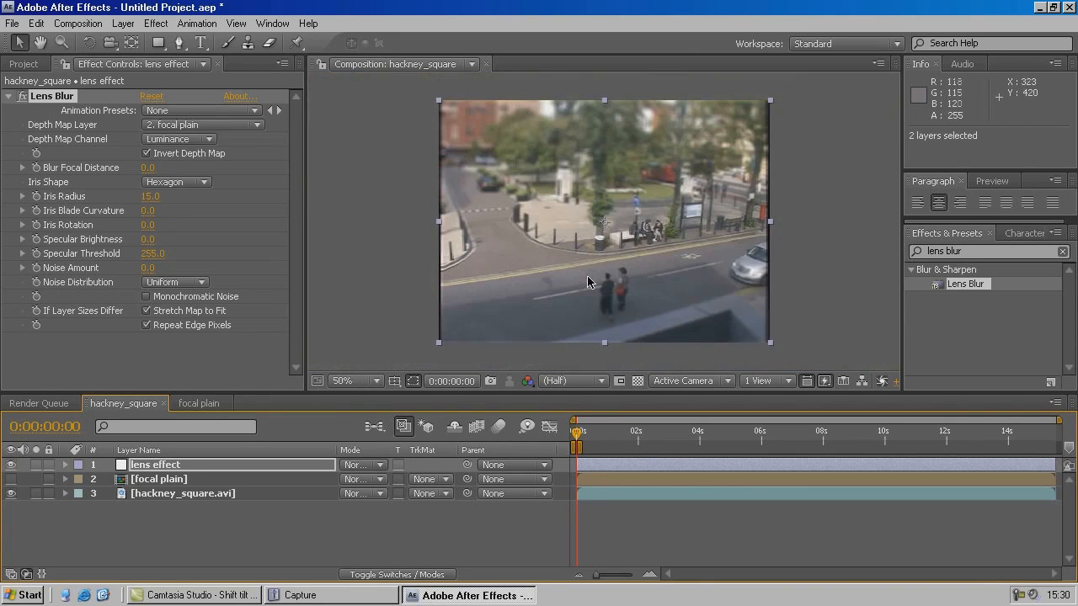
{"action": "scroll", "coordinate": [587, 281], "scroll_direction": "up", "scroll_amount": 1}
{"action": "scroll", "coordinate": [588, 281], "scroll_direction": "up", "scroll_amount": 1}
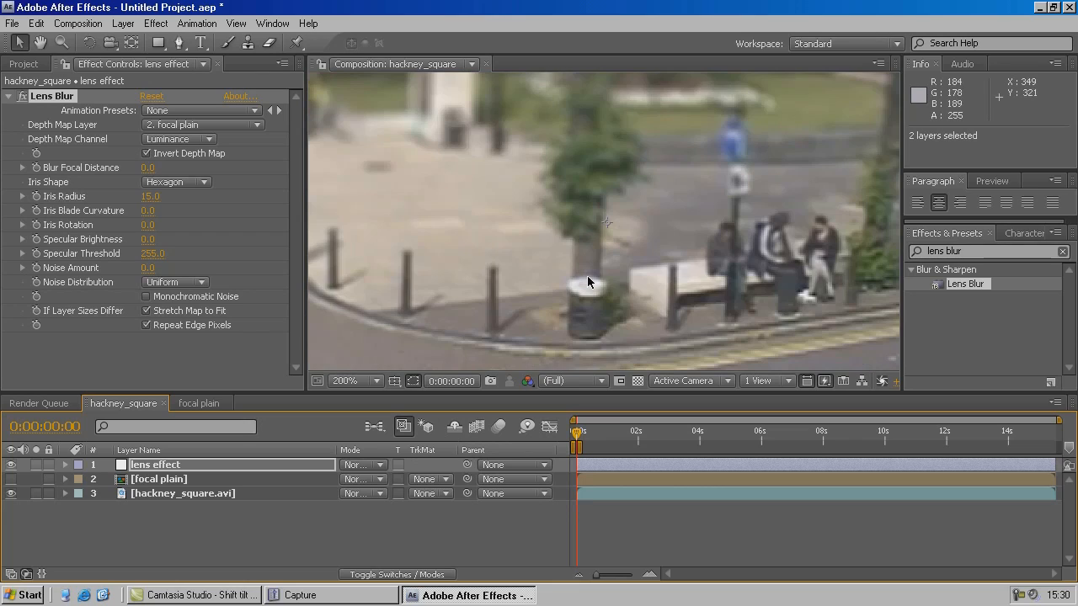
{"action": "scroll", "coordinate": [587, 282], "scroll_direction": "down", "scroll_amount": 2}
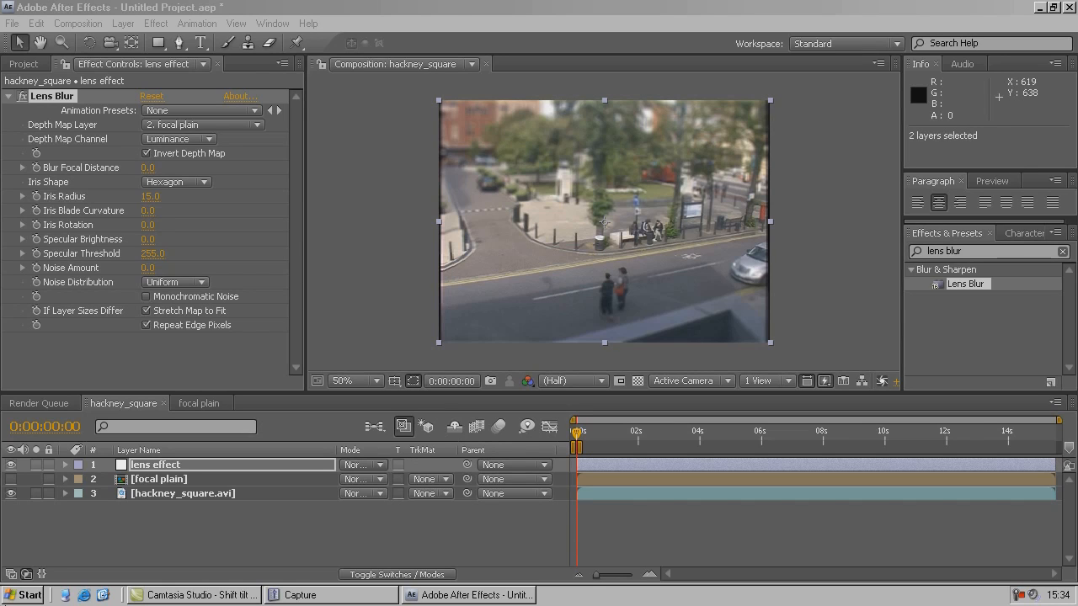
Step: Add another adjustment layer above the lens effect layer and name it "colour correction"
{"action": "right_click", "coordinate": [174, 522]}
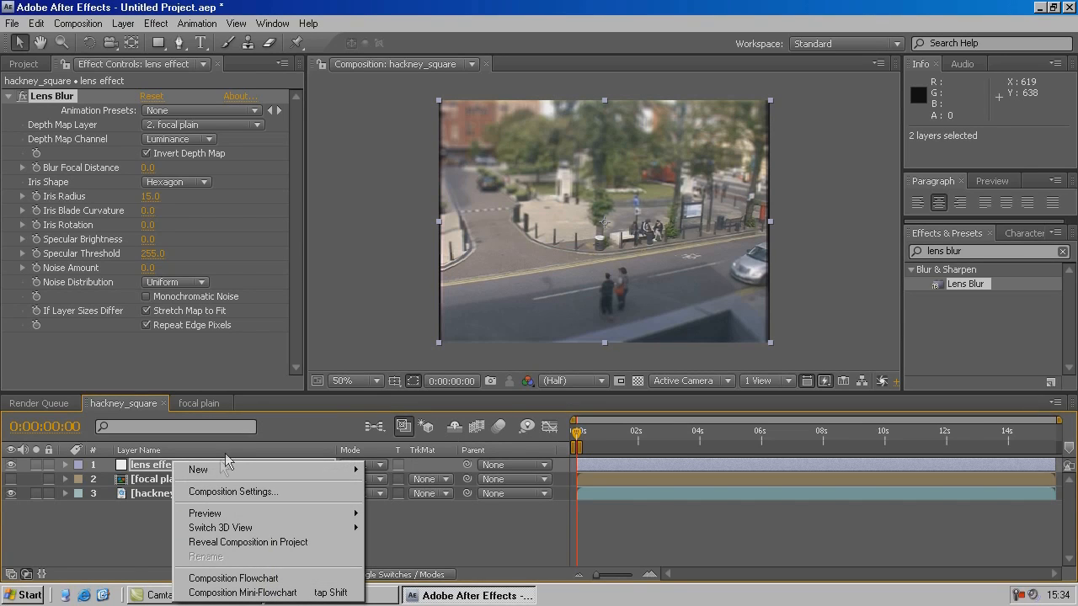
{"action": "mouse_move", "coordinate": [252, 469]}
{"action": "left_click", "coordinate": [415, 577]}
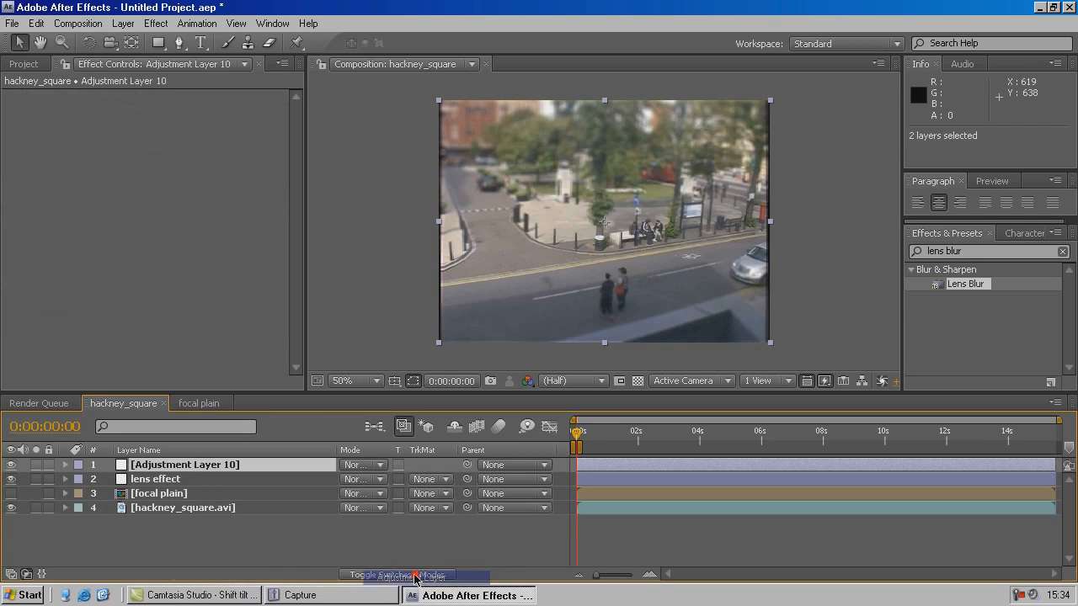
{"action": "key", "text": "Return"}
{"action": "type", "text": "colour correction"}
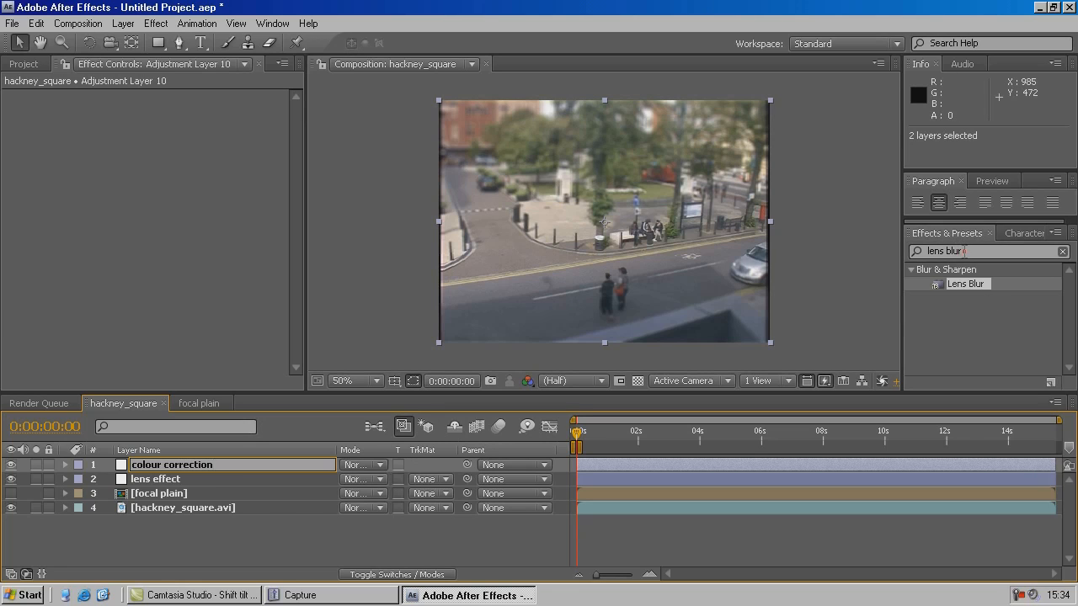
Step: Find the Curves colour correction effect and apply it to the colour correction layer
{"action": "left_click", "coordinate": [960, 251]}
{"action": "type", "text": "curves"}
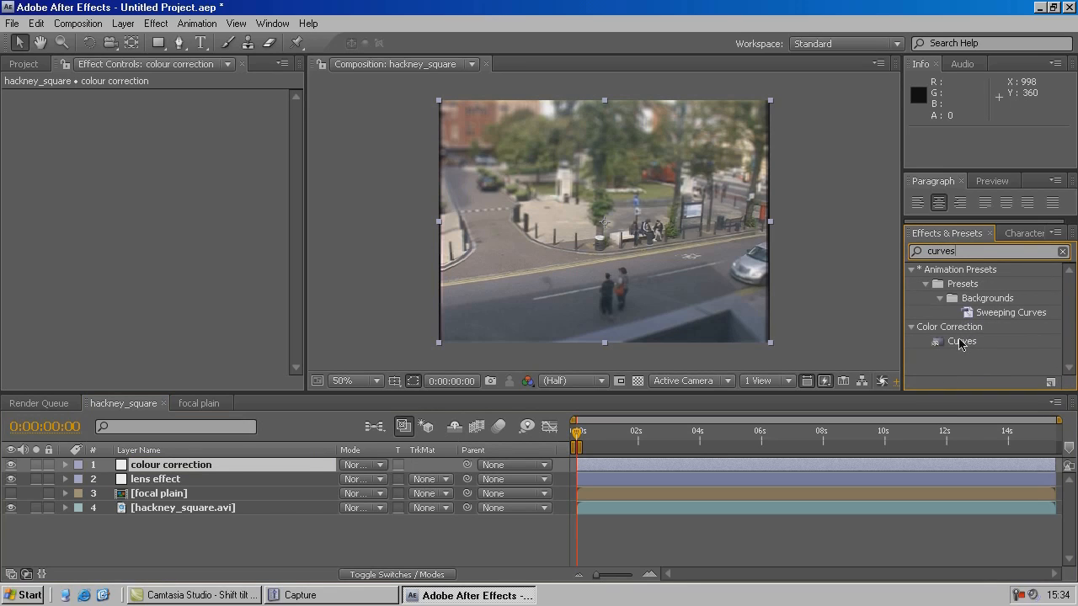
{"action": "left_click_drag", "start_coordinate": [962, 341], "coordinate": [217, 466]}
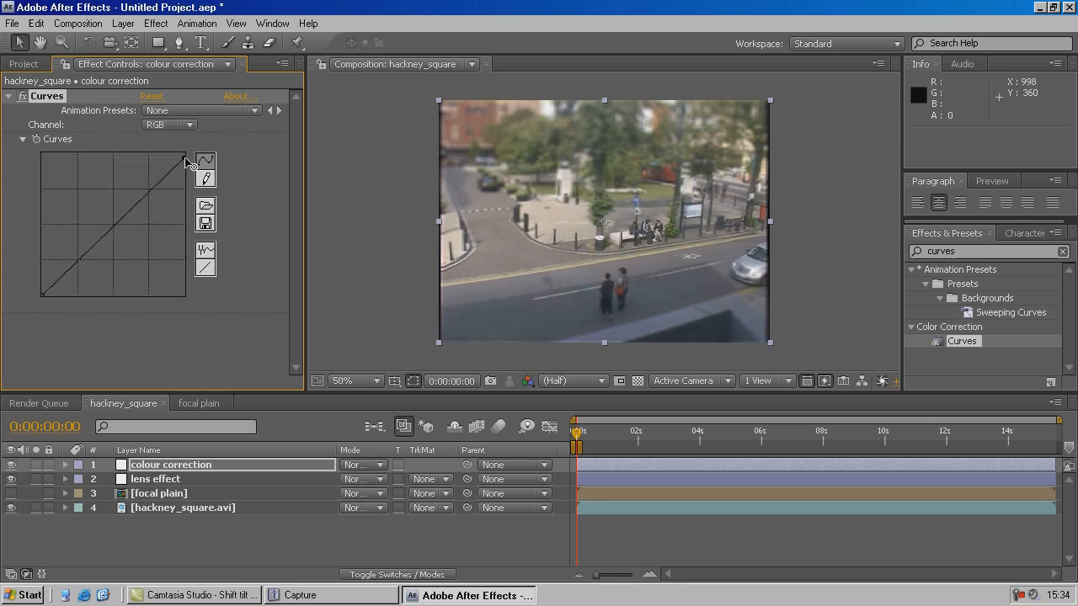
Step: Move the black and white end points of the RGB curve slightly inward along the edges of the graph
{"action": "left_click", "coordinate": [186, 163]}
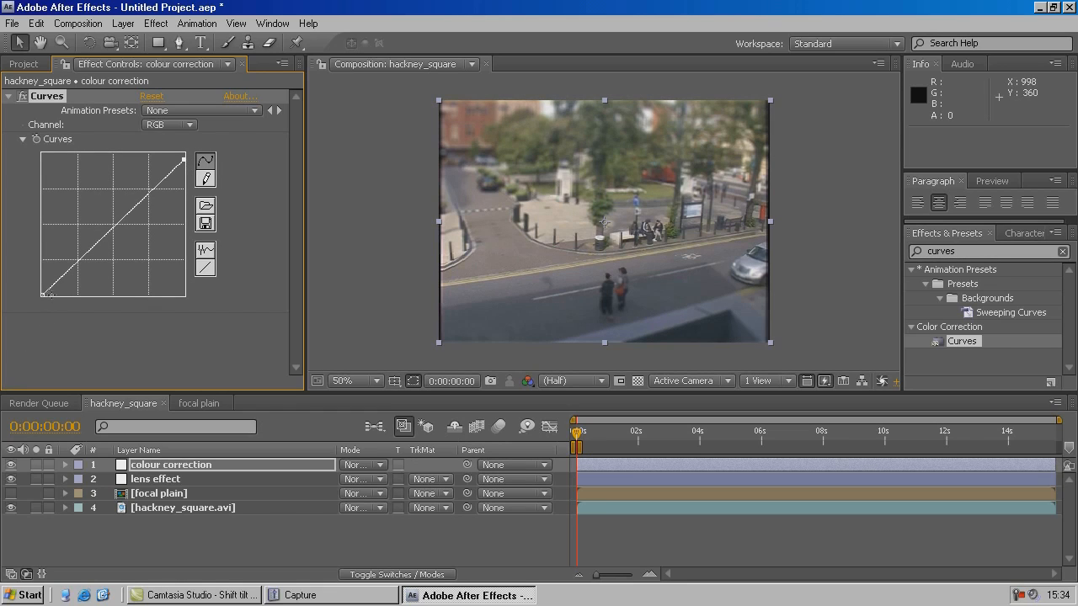
{"action": "left_click", "coordinate": [44, 296]}
{"action": "left_click_drag", "start_coordinate": [43, 296], "coordinate": [51, 302]}
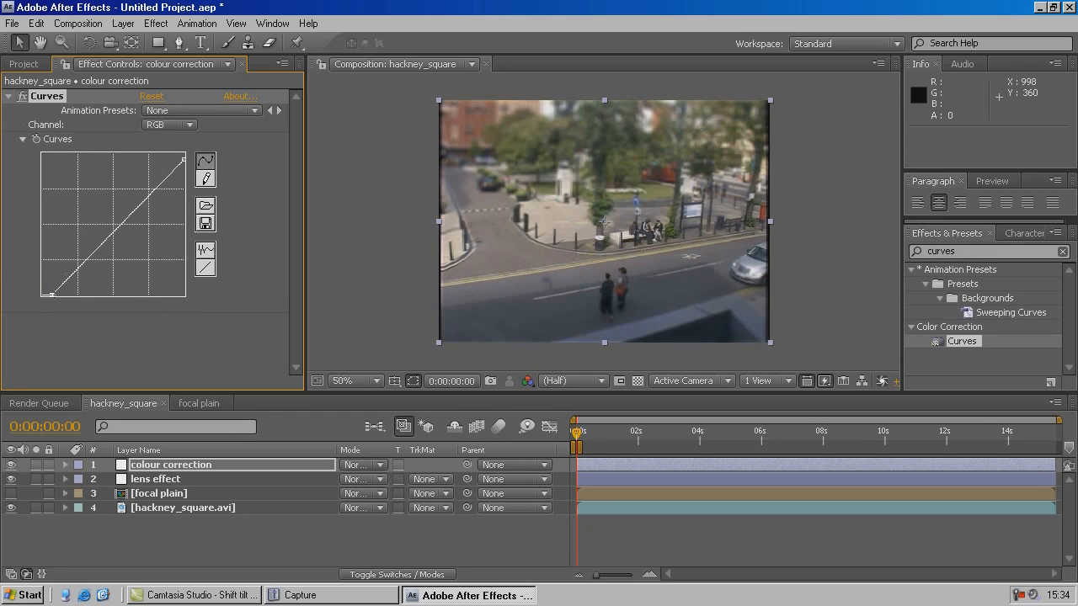
{"action": "left_click_drag", "start_coordinate": [183, 159], "coordinate": [174, 154]}
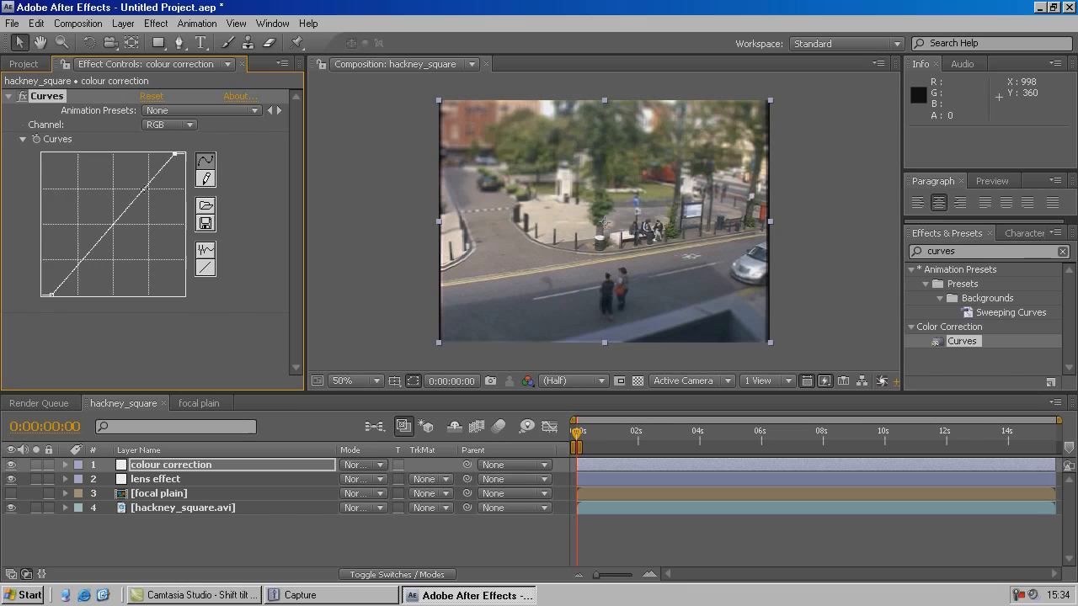
Step: Shape the RGB curve into a moderate S by raising a point in the highlights and lowering one in the shadows
{"action": "left_click", "coordinate": [144, 188]}
{"action": "left_click_drag", "start_coordinate": [144, 190], "coordinate": [146, 178]}
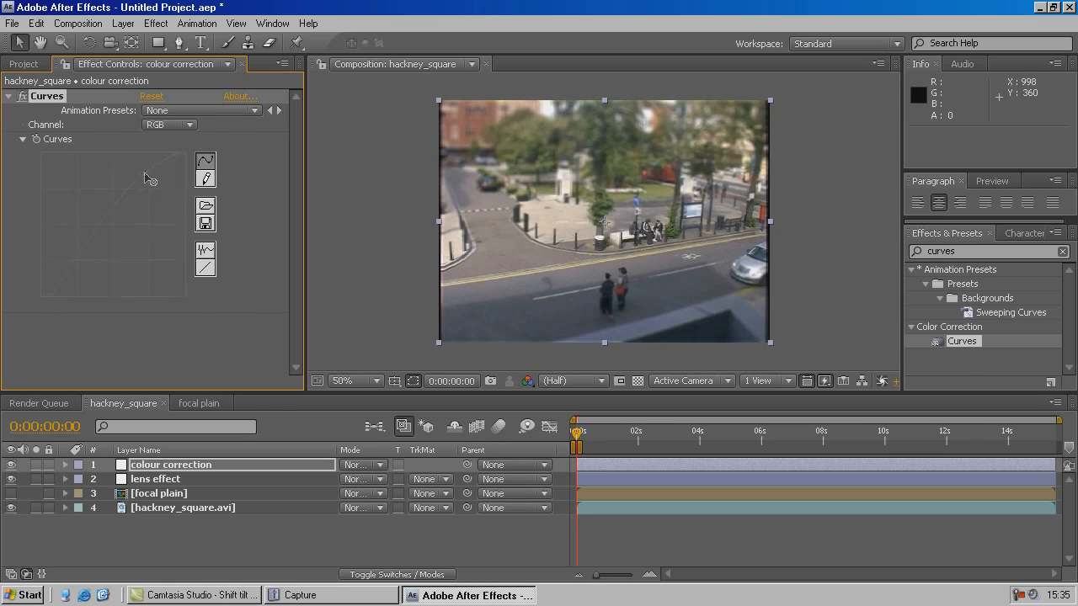
{"action": "left_click_drag", "start_coordinate": [80, 259], "coordinate": [78, 281]}
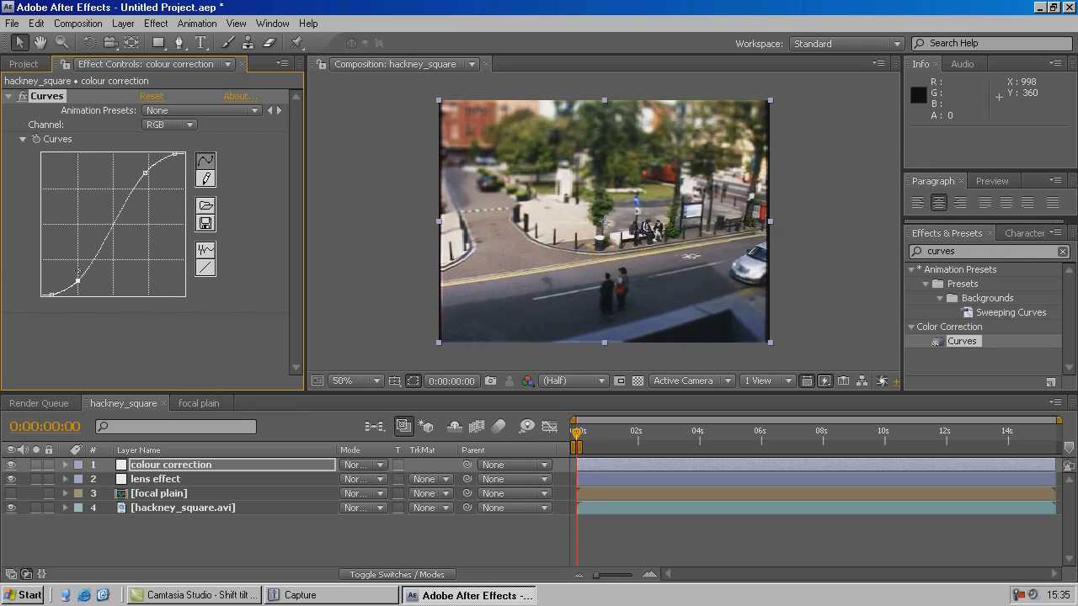
{"action": "mouse_move", "coordinate": [78, 280]}
{"action": "left_mouse_down"}
{"action": "mouse_move", "coordinate": [69, 283]}
{"action": "mouse_move", "coordinate": [82, 280]}
{"action": "mouse_move", "coordinate": [79, 267]}
{"action": "left_mouse_up"}
{"action": "left_click_drag", "start_coordinate": [145, 173], "coordinate": [139, 172]}
Step: Inspect the square close up and lower the curve's highlight point slightly to soften the bright areas
{"action": "scroll", "coordinate": [537, 309], "scroll_direction": "up", "scroll_amount": 1}
{"action": "scroll", "coordinate": [512, 296], "scroll_direction": "up", "scroll_amount": 1}
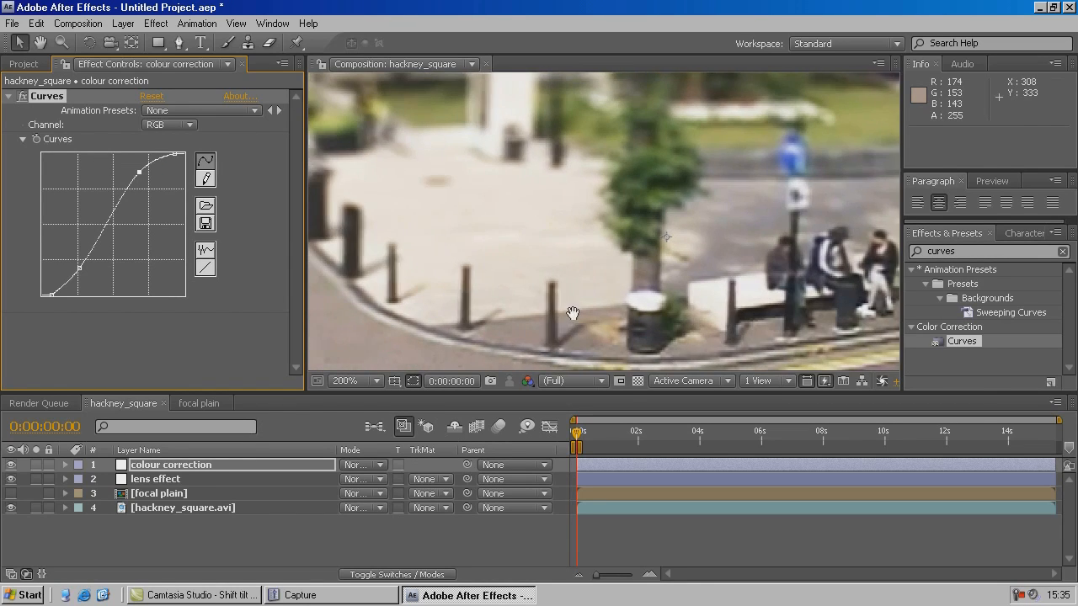
{"action": "scroll", "coordinate": [571, 316], "scroll_direction": "down", "scroll_amount": 1}
{"action": "left_click_drag", "start_coordinate": [139, 172], "coordinate": [140, 180]}
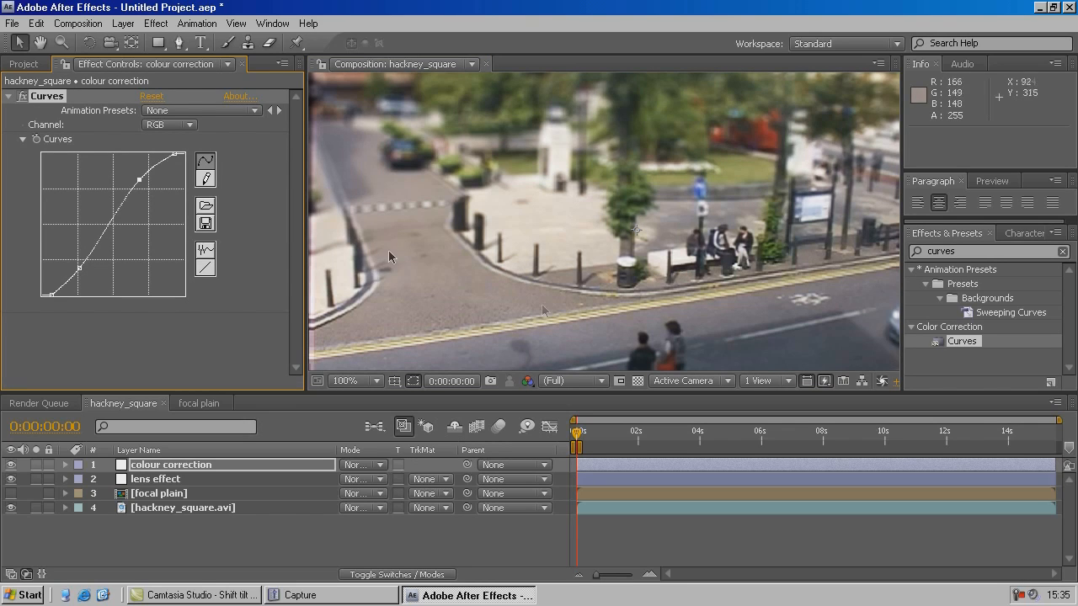
{"action": "scroll", "coordinate": [587, 257], "scroll_direction": "down", "scroll_amount": 1}
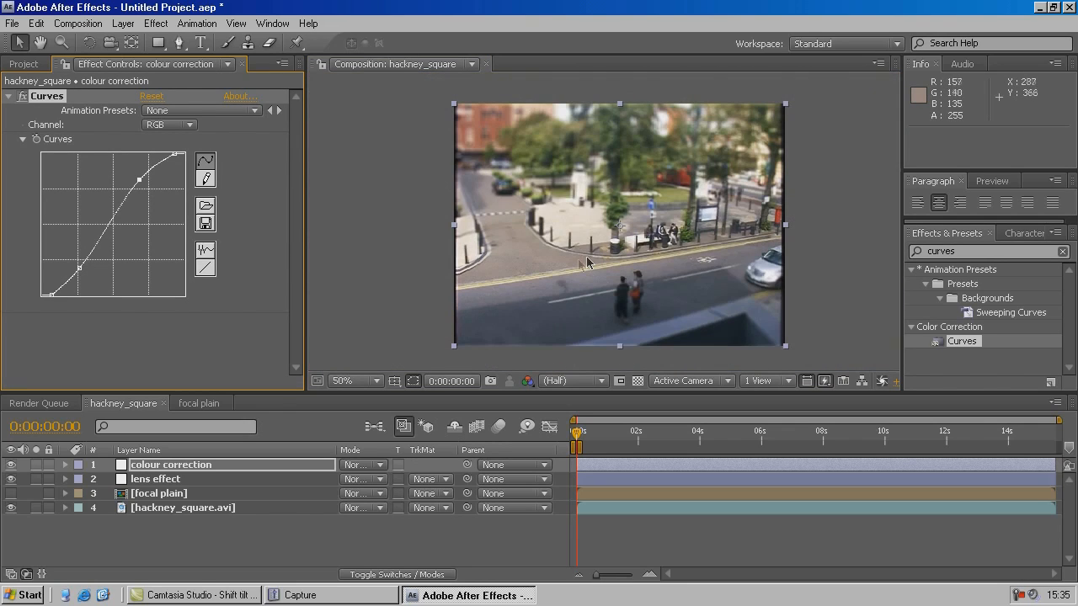
{"action": "left_click_drag", "start_coordinate": [571, 259], "coordinate": [536, 221]}
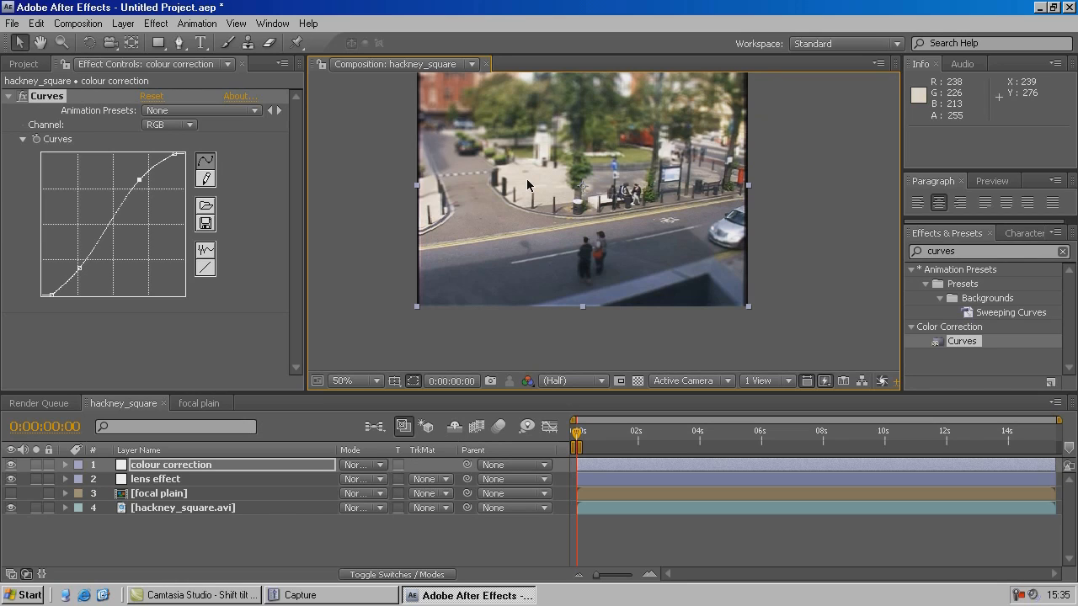
Step: Refine the S-curve by lowering the shadow point, lifting the black end point and dropping the white end point slightly
{"action": "left_click", "coordinate": [175, 155]}
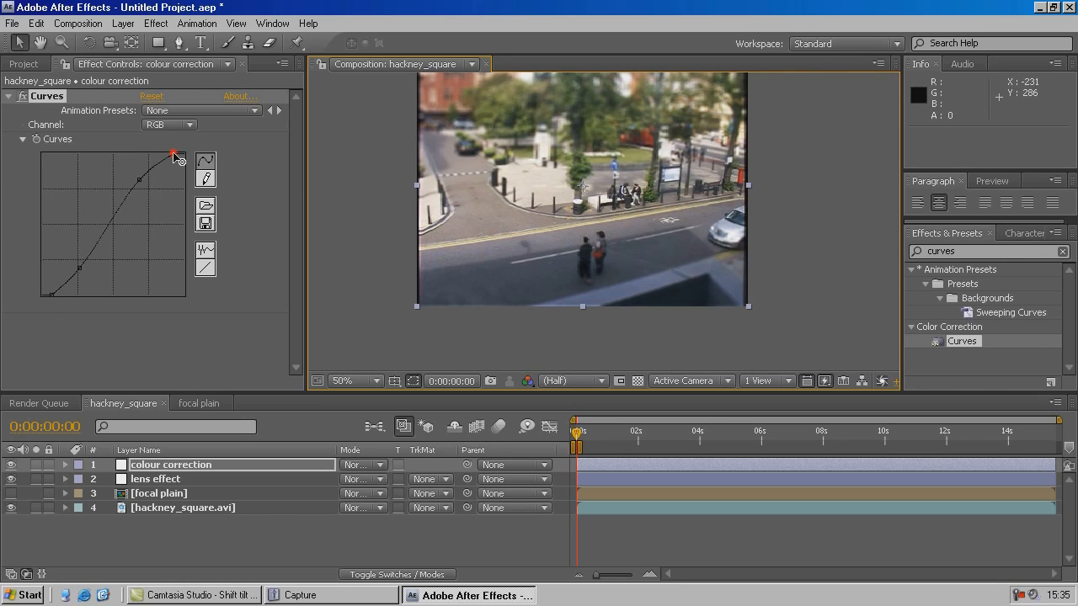
{"action": "left_click", "coordinate": [139, 180]}
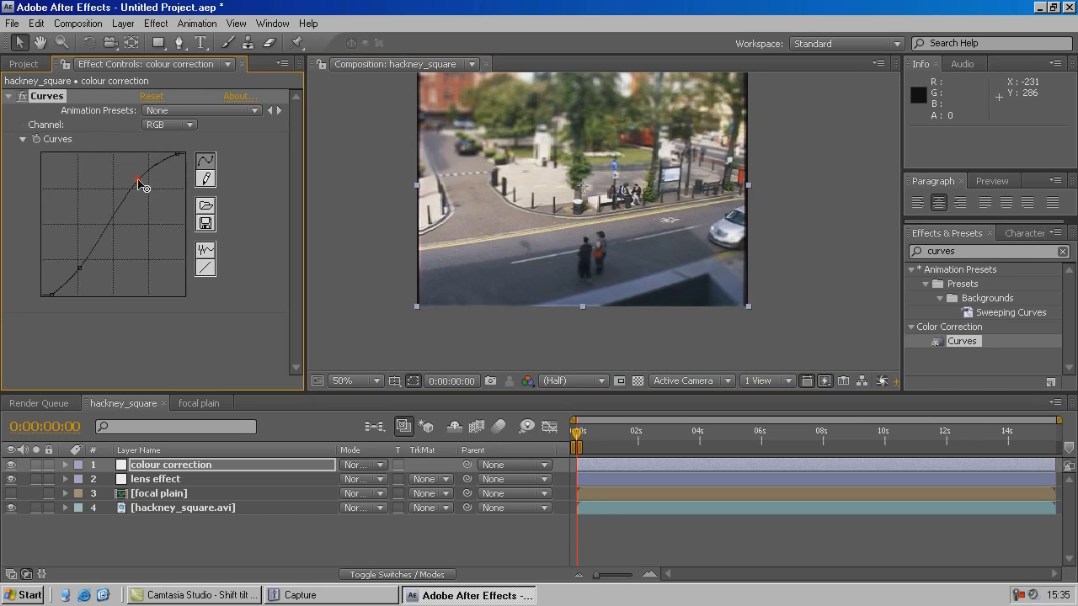
{"action": "left_click_drag", "start_coordinate": [141, 184], "coordinate": [140, 180]}
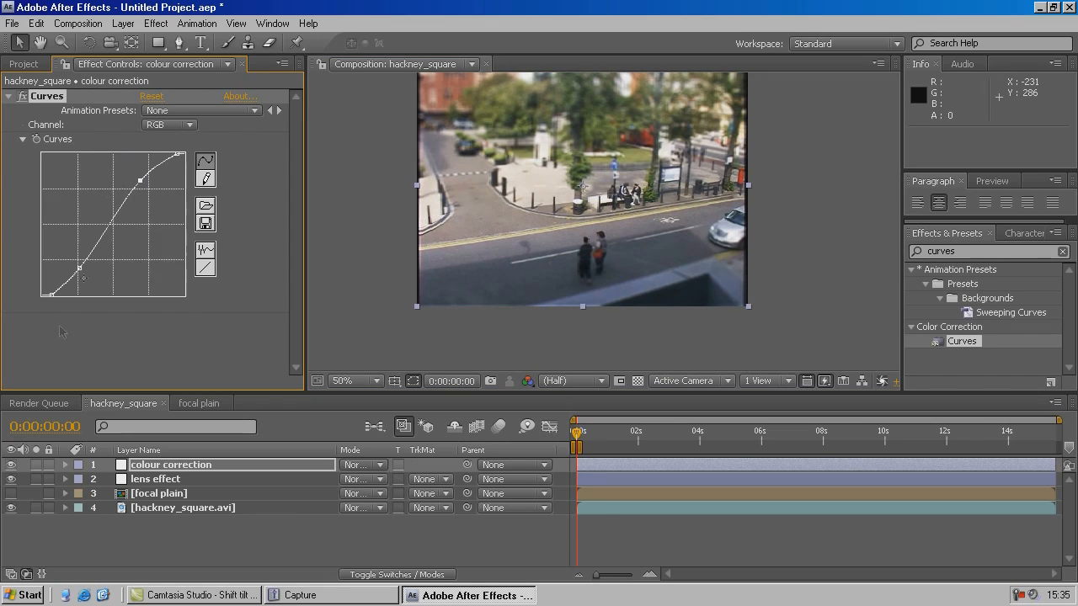
{"action": "left_click_drag", "start_coordinate": [79, 267], "coordinate": [47, 291]}
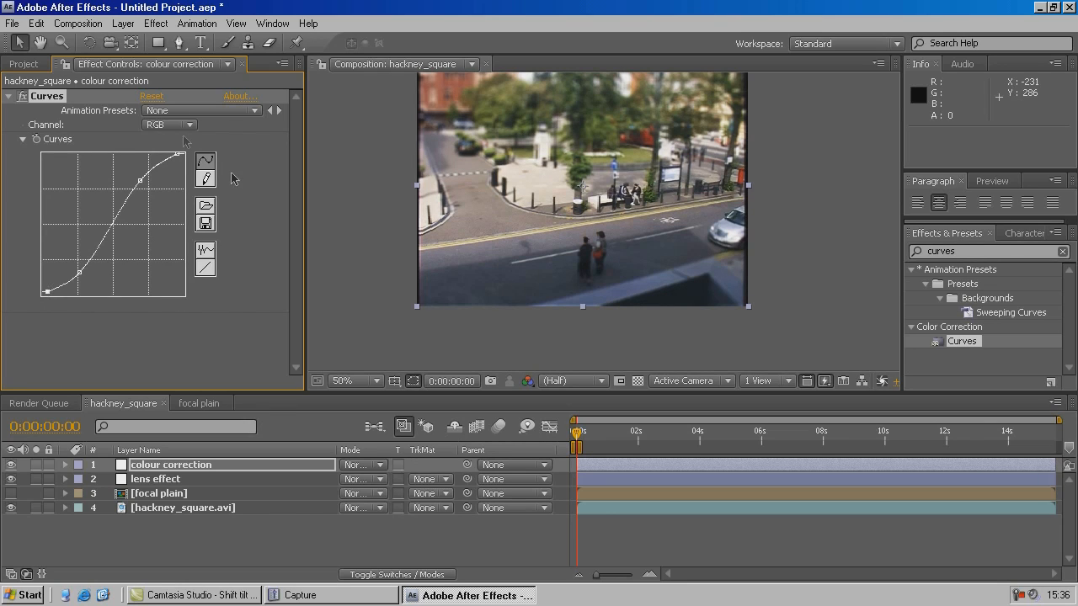
{"action": "left_click_drag", "start_coordinate": [178, 154], "coordinate": [177, 157]}
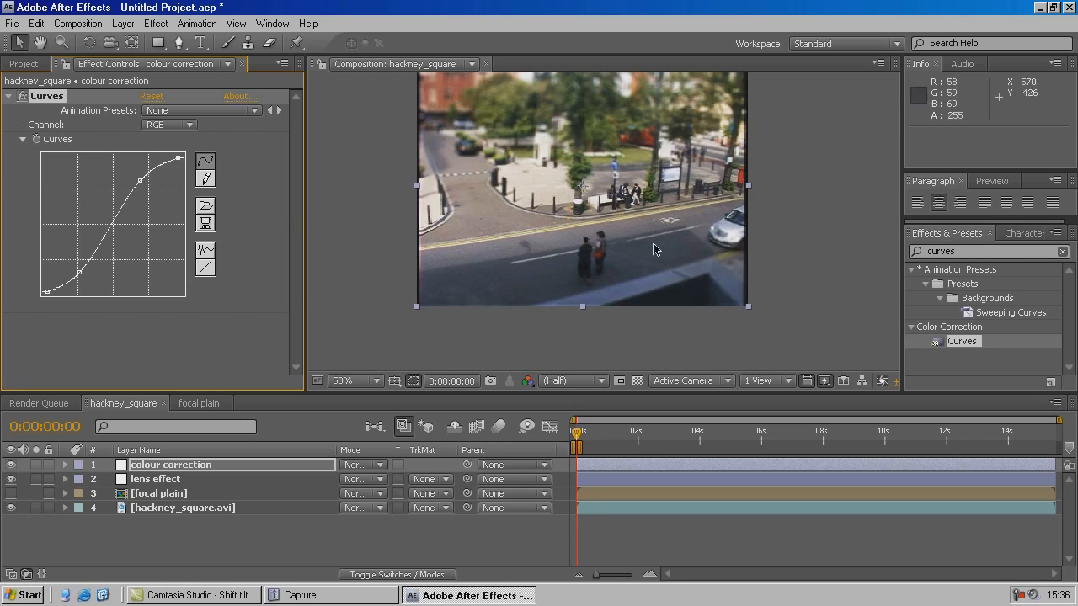
Step: Apply Brightness & Contrast to the colour correction layer with Brightness 22 and Contrast -10
{"action": "left_click", "coordinate": [973, 250]}
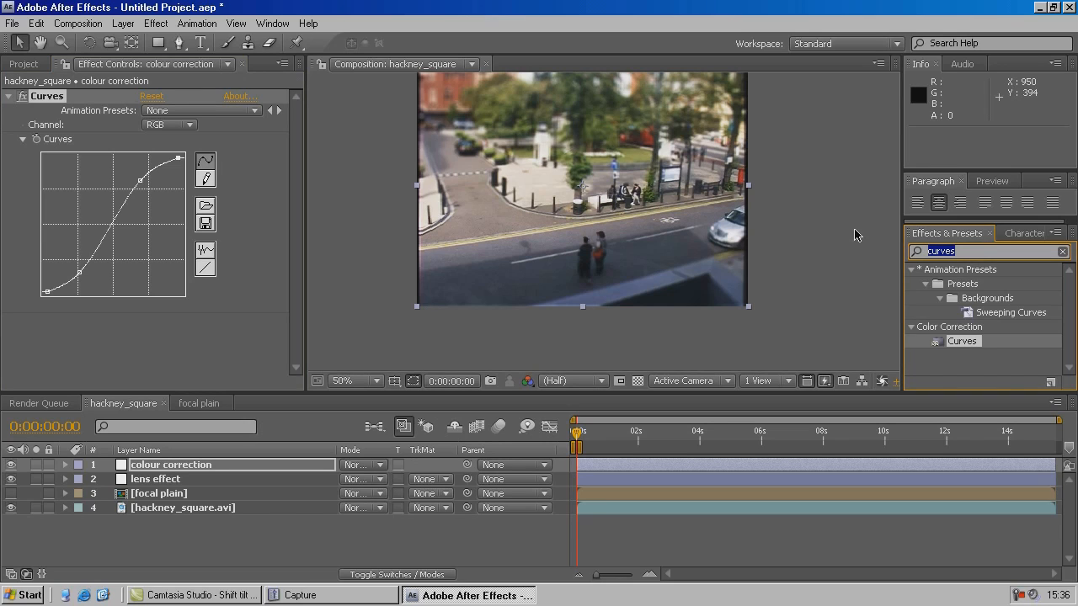
{"action": "type", "text": "brightnes"}
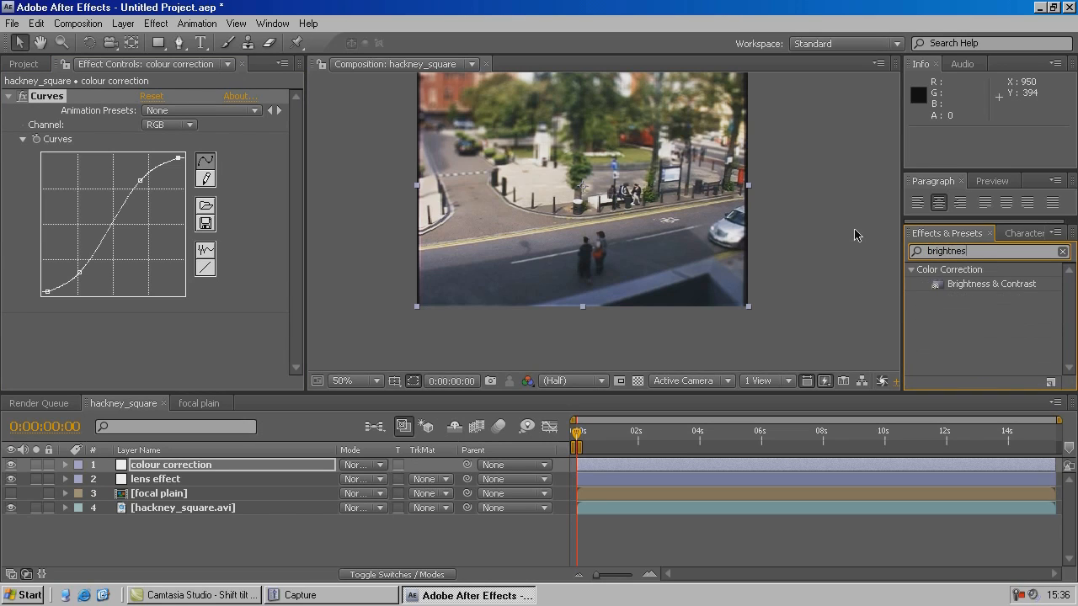
{"action": "left_click_drag", "start_coordinate": [987, 287], "coordinate": [189, 370]}
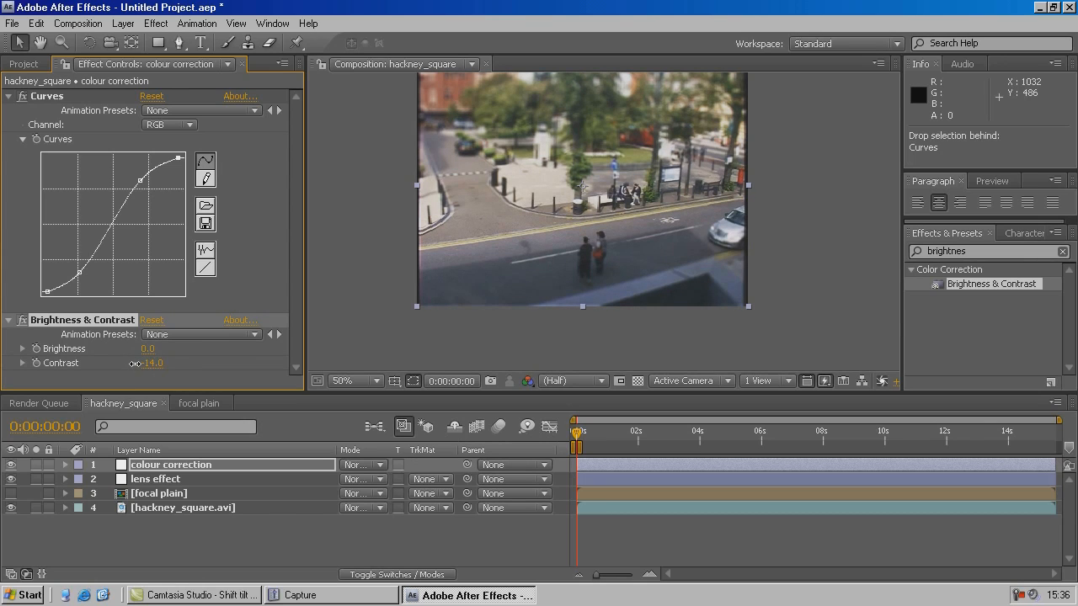
{"action": "left_click_drag", "start_coordinate": [126, 363], "coordinate": [146, 368]}
{"action": "left_click_drag", "start_coordinate": [156, 348], "coordinate": [160, 349]}
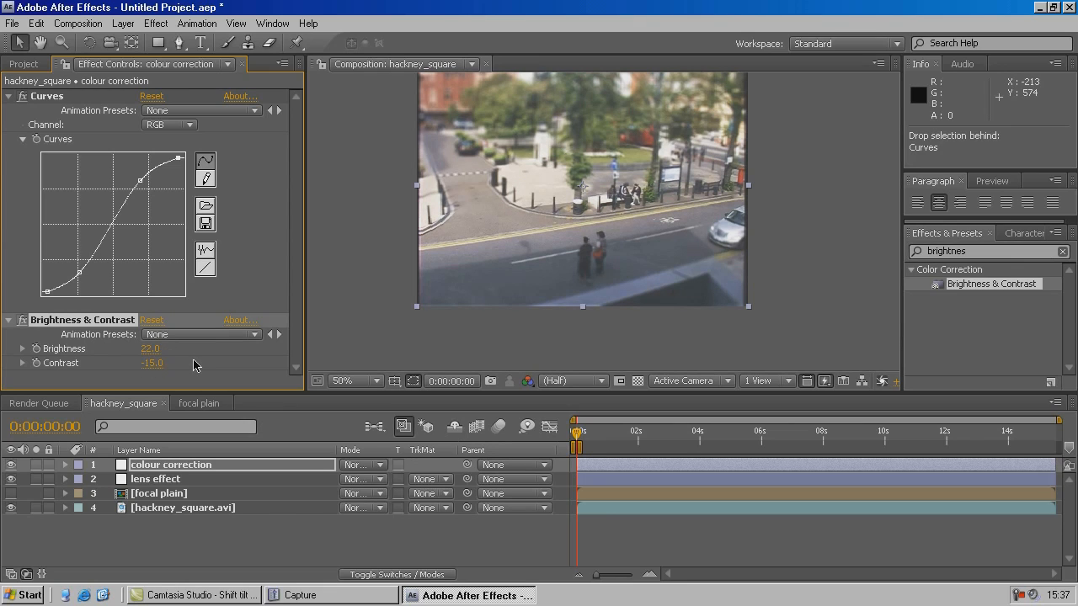
{"action": "left_click_drag", "start_coordinate": [152, 364], "coordinate": [156, 366]}
Step: Bring the black end point of the RGB curve down to the graph's lower edge, slightly inward from the corner
{"action": "left_click", "coordinate": [47, 292]}
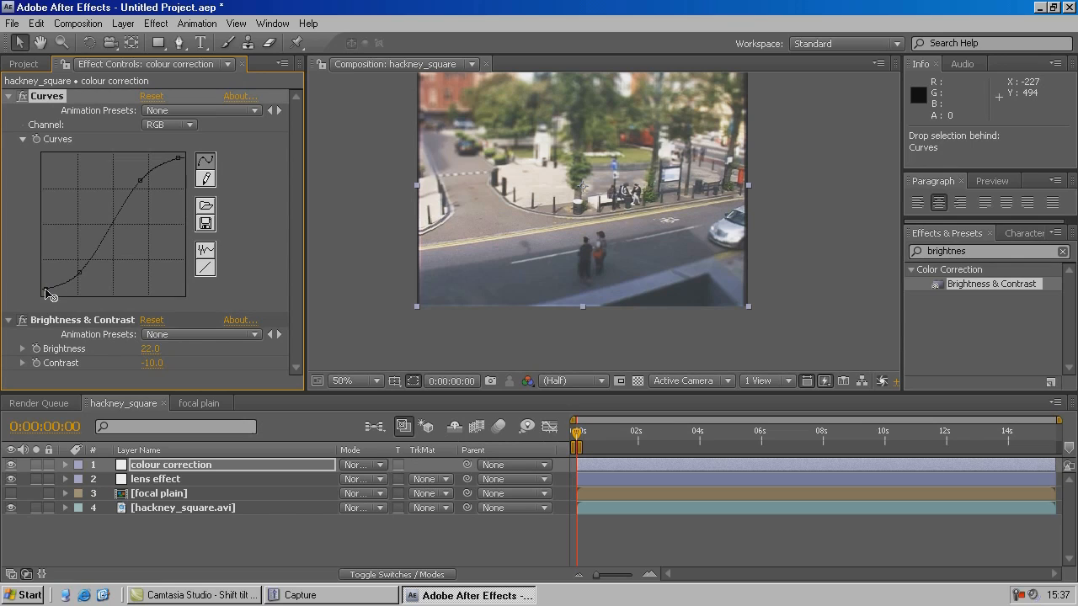
{"action": "left_click_drag", "start_coordinate": [46, 292], "coordinate": [46, 288]}
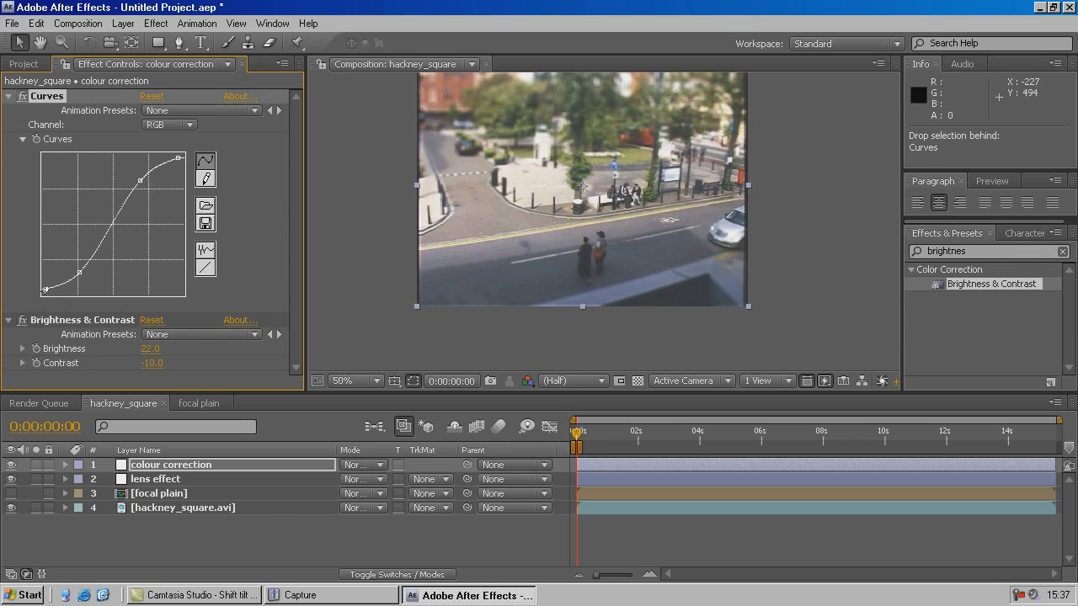
{"action": "mouse_move", "coordinate": [46, 289]}
{"action": "left_mouse_down"}
{"action": "mouse_move", "coordinate": [53, 308]}
{"action": "mouse_move", "coordinate": [51, 296]}
{"action": "left_mouse_up"}
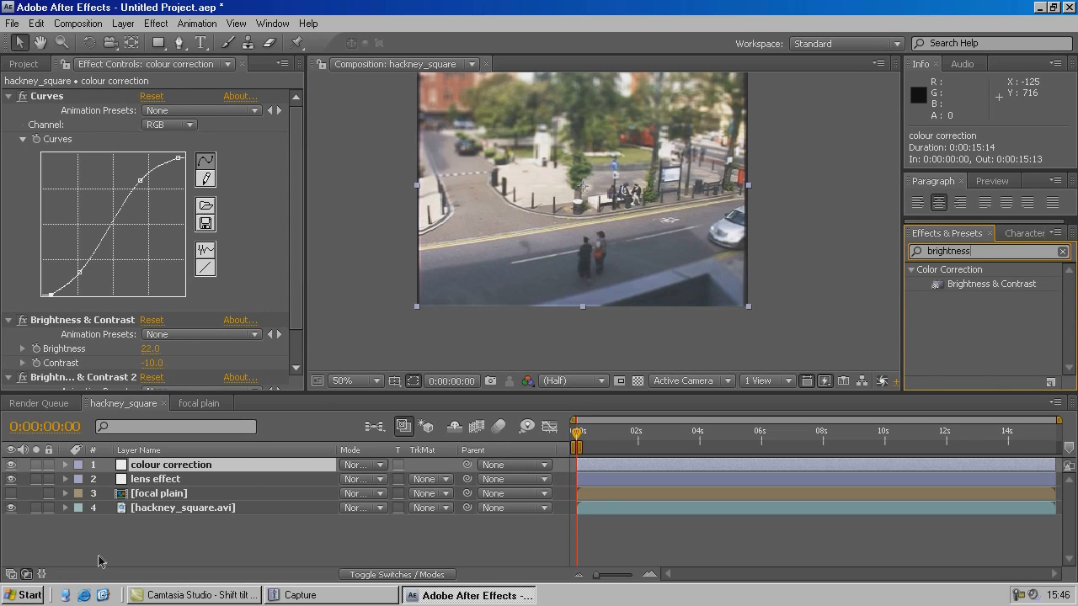
Step: Apply Posterize Time to the hackney_square.avi layer with a frame rate of 6 and preview the composition
{"action": "left_click", "coordinate": [155, 510]}
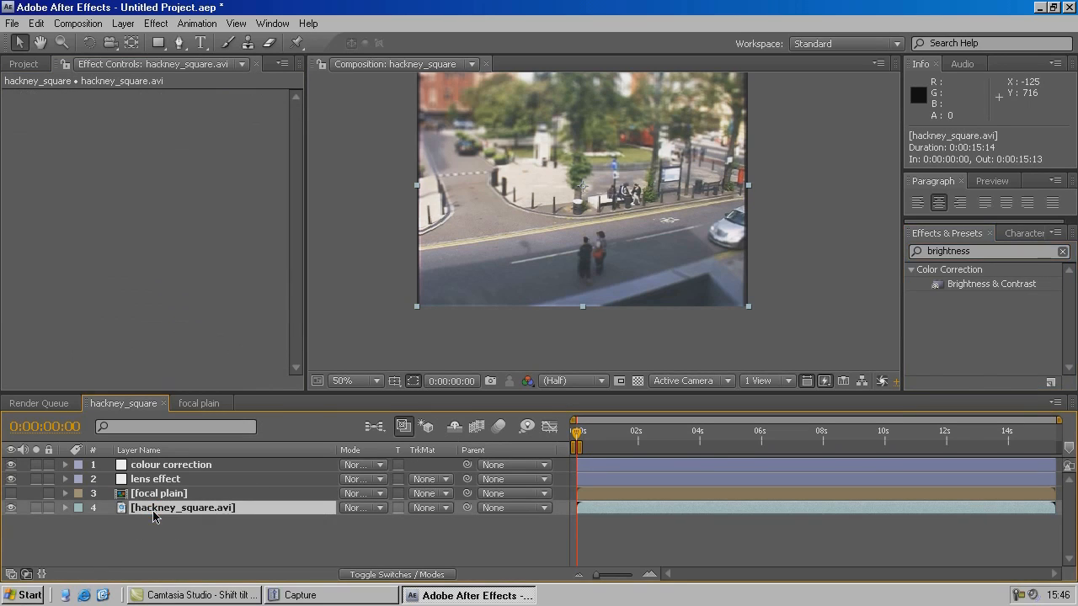
{"action": "left_click", "coordinate": [975, 251]}
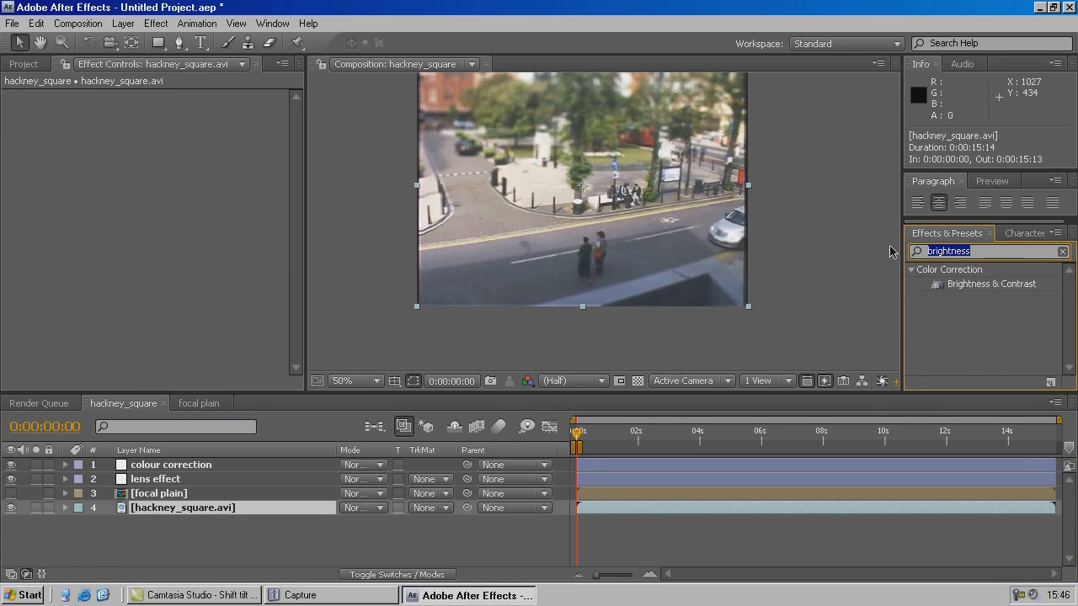
{"action": "type", "text": "post"}
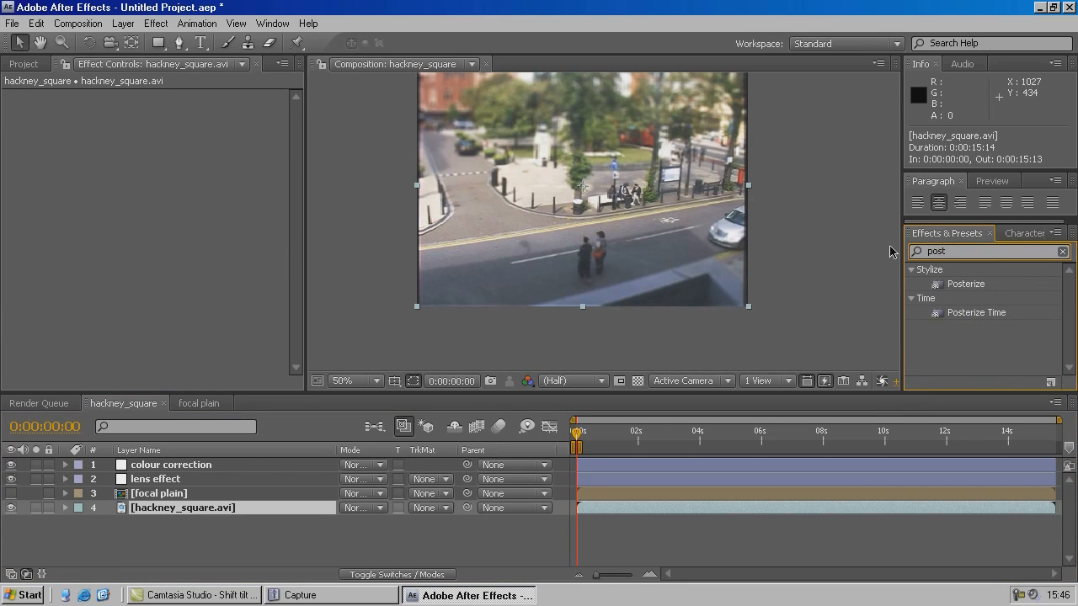
{"action": "left_click_drag", "start_coordinate": [977, 313], "coordinate": [199, 516]}
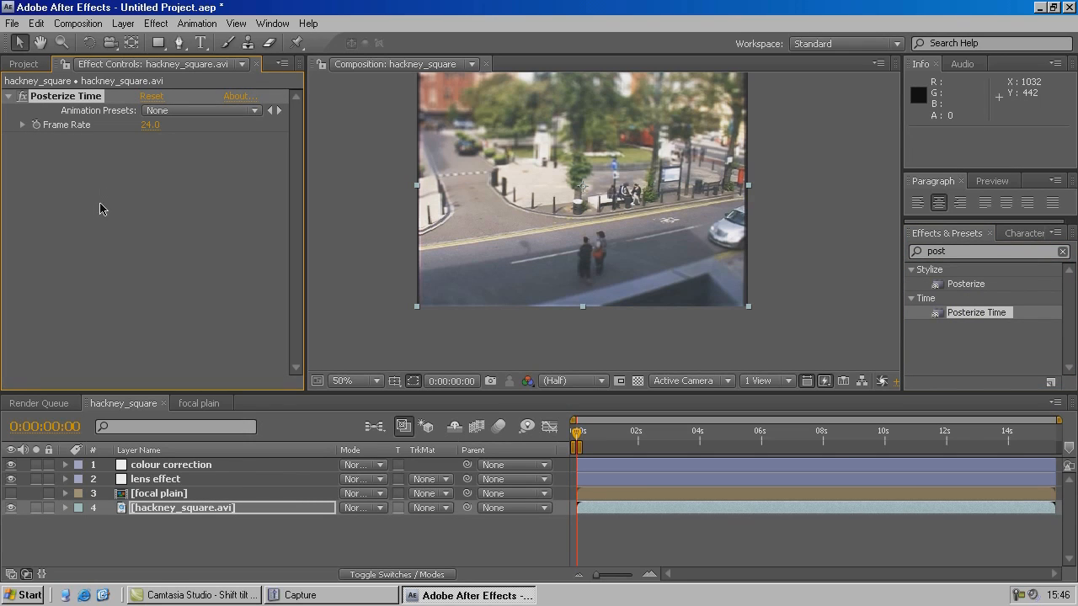
{"action": "left_click", "coordinate": [149, 126]}
{"action": "type", "text": "6"}
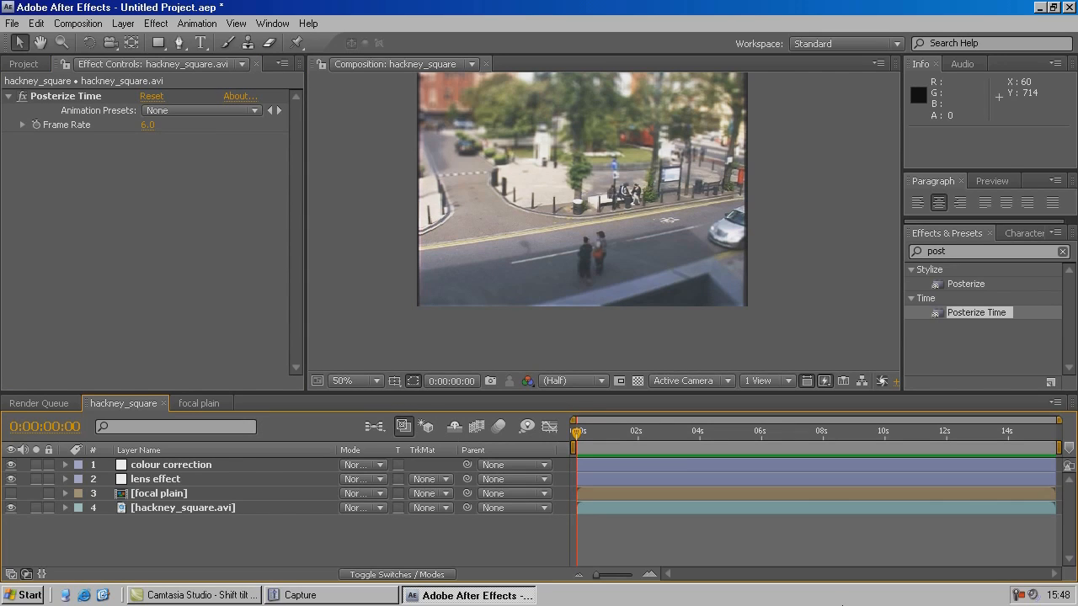
{"action": "key", "text": "space"}
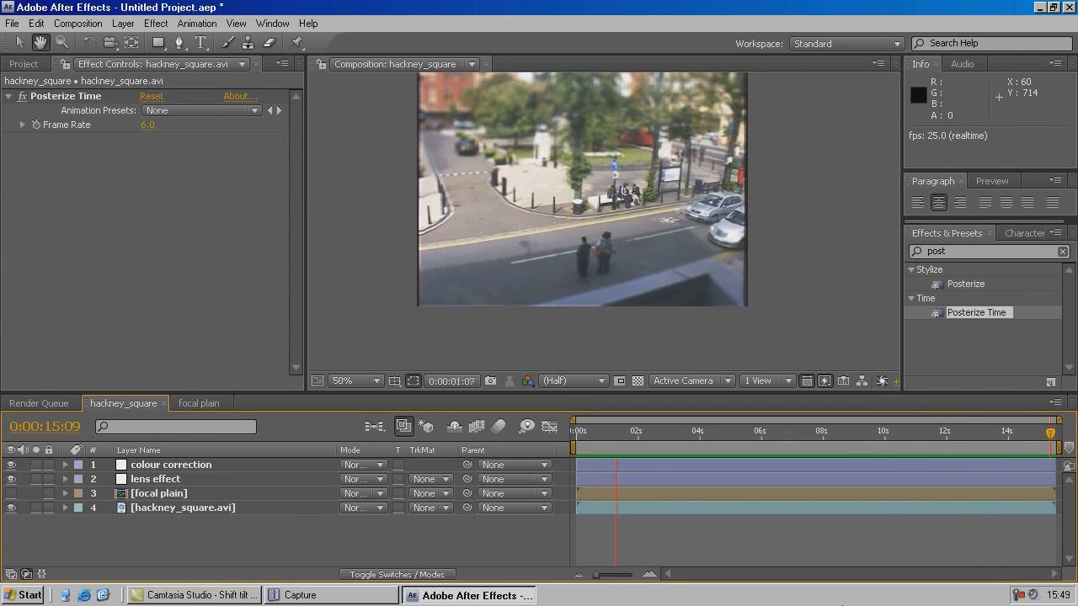
{"action": "key", "text": "space"}
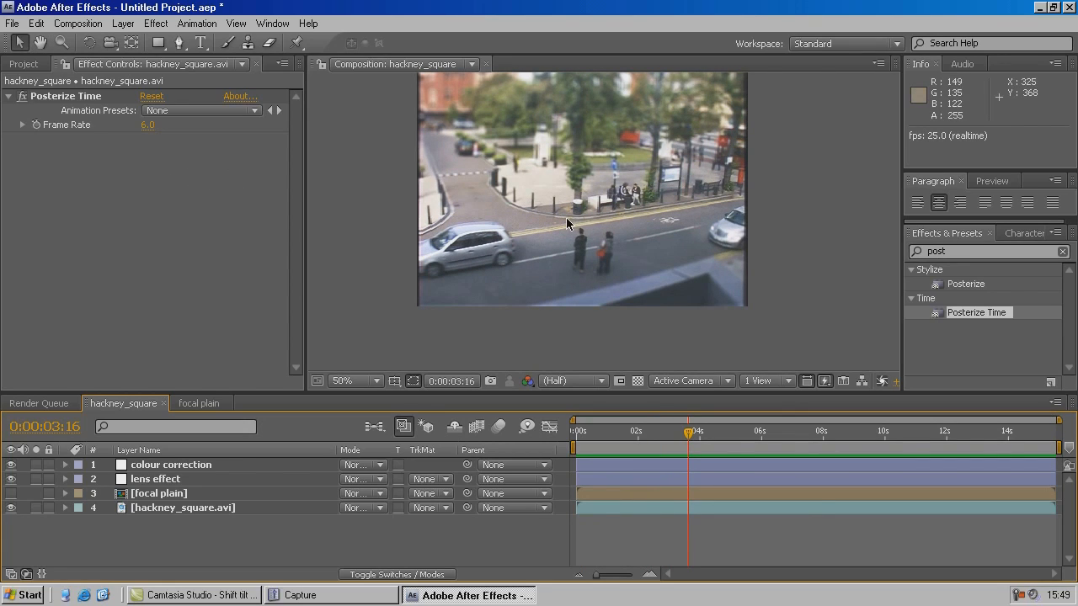
Step: In the hackney_square composition's advanced settings, enable preserving the frame rate when nested or in the render queue
{"action": "left_click", "coordinate": [92, 23]}
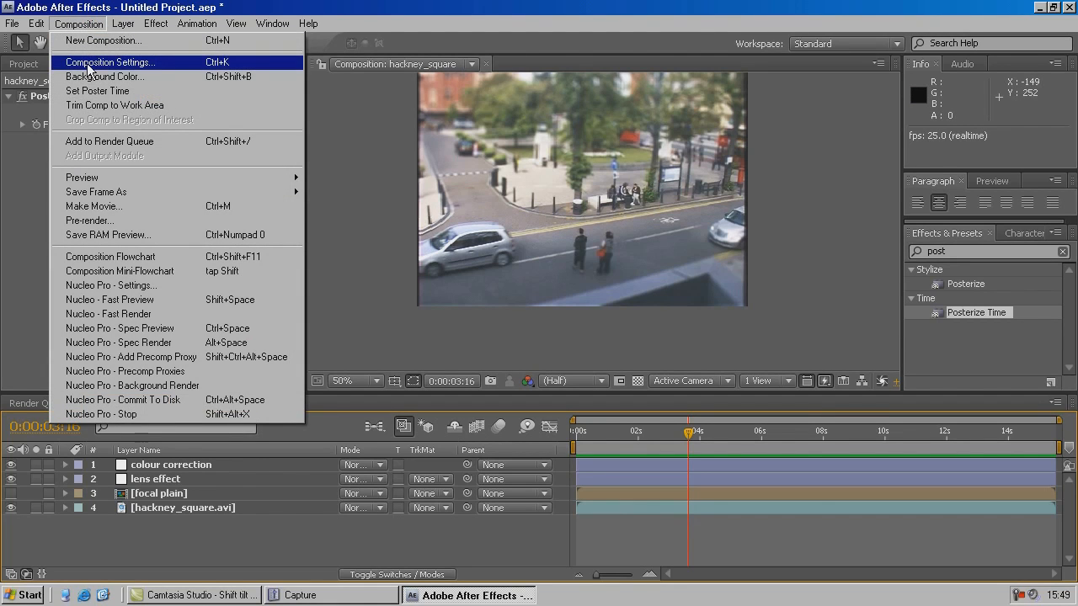
{"action": "left_click", "coordinate": [87, 64]}
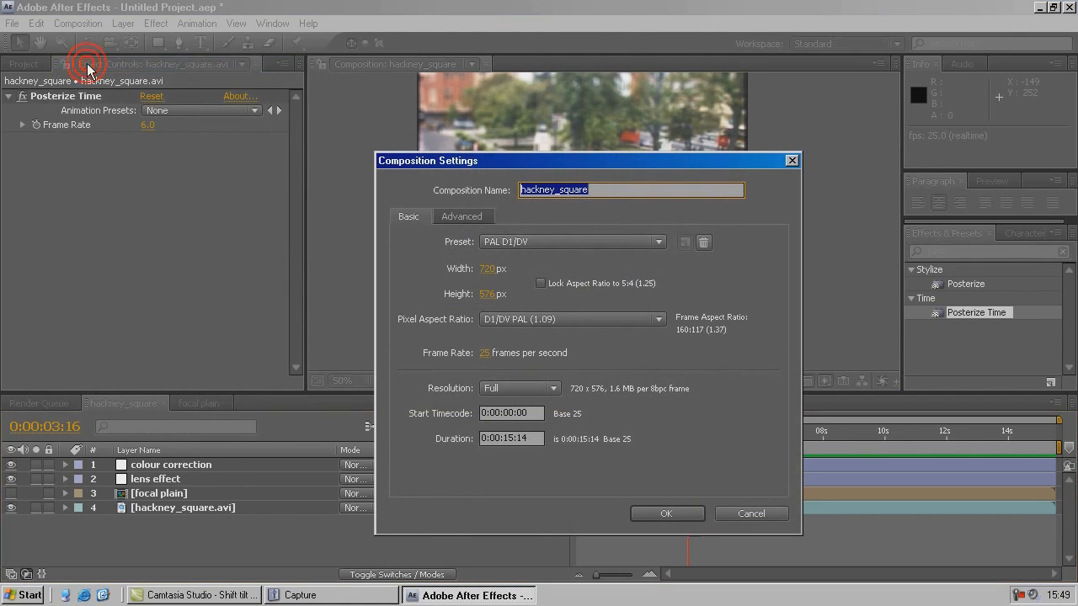
{"action": "left_click", "coordinate": [485, 215]}
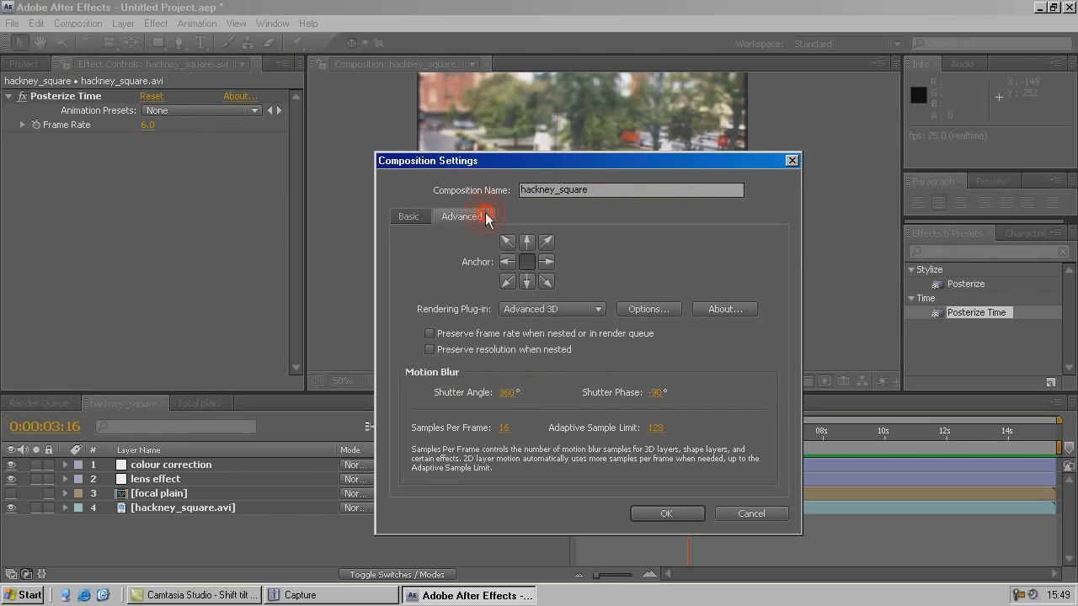
{"action": "left_click", "coordinate": [430, 333]}
{"action": "left_click", "coordinate": [661, 514]}
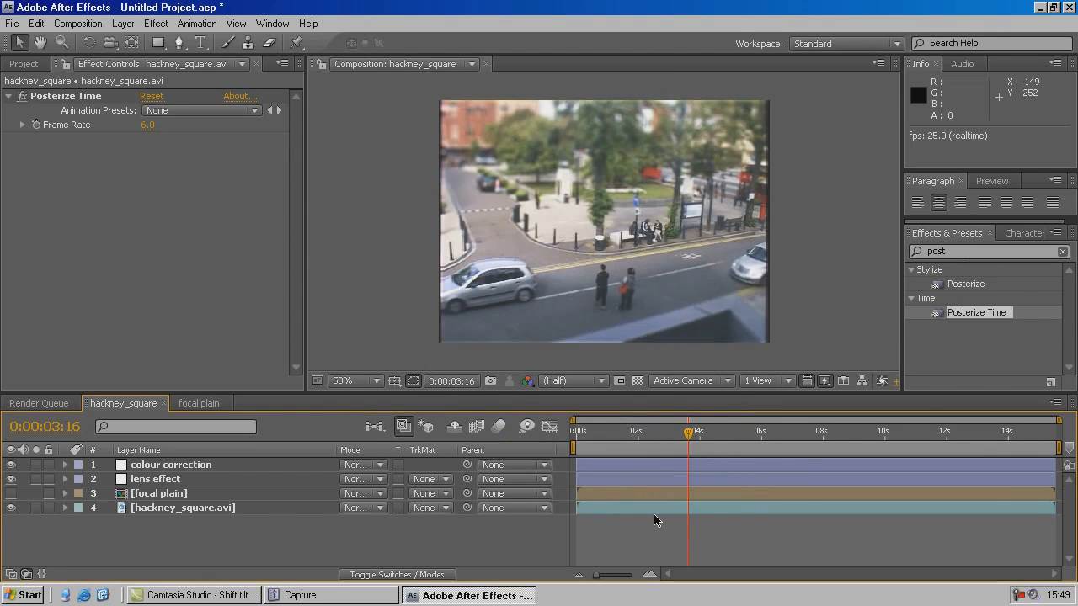